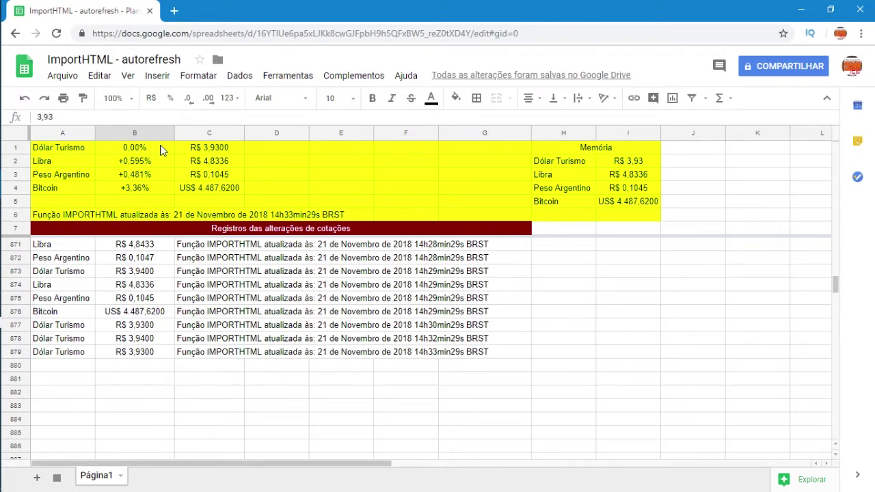
- Inspect the =IMPORTHTML formula in cell A1, then open the Sheets home page in a new tab
{"action": "left_click", "coordinate": [74, 151]}
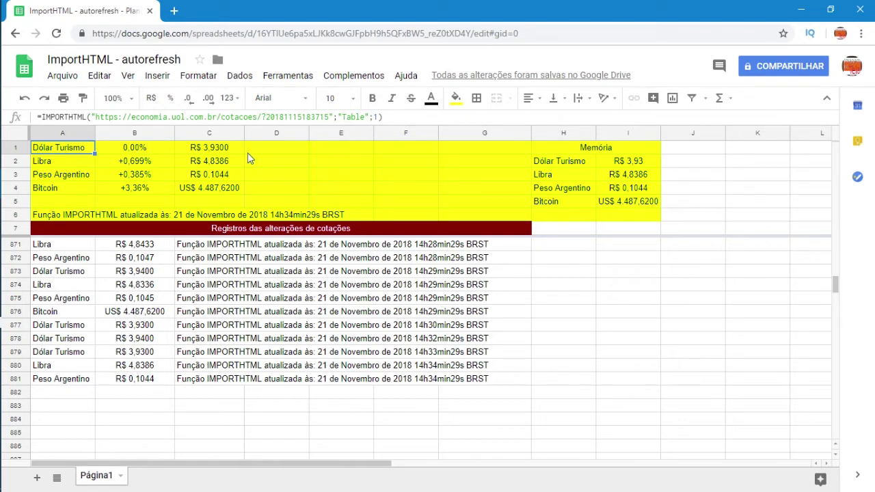
{"action": "left_click", "coordinate": [21, 69]}
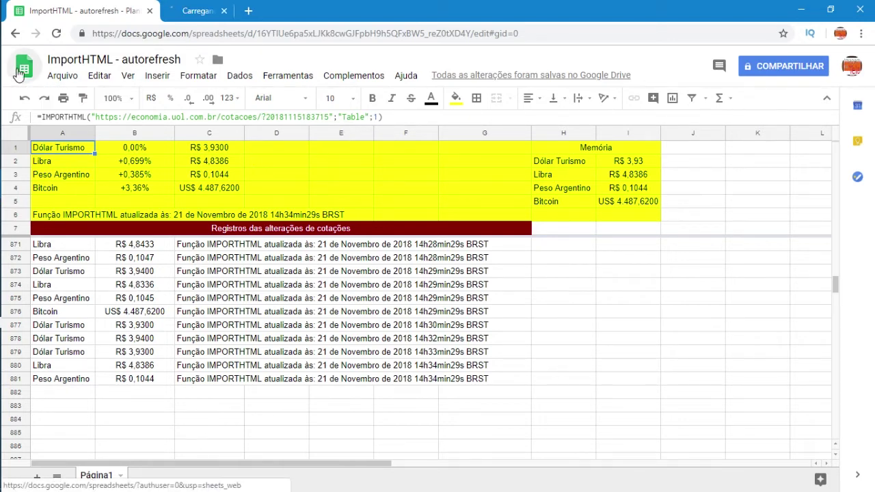
- Start a blank spreadsheet and title it 'ImportHTML - auto atualizável'
{"action": "left_click", "coordinate": [212, 8]}
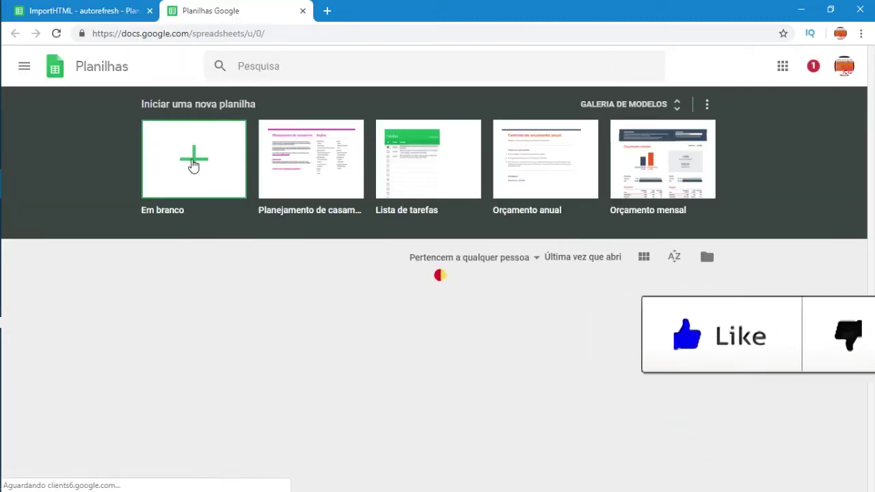
{"action": "left_click", "coordinate": [193, 166]}
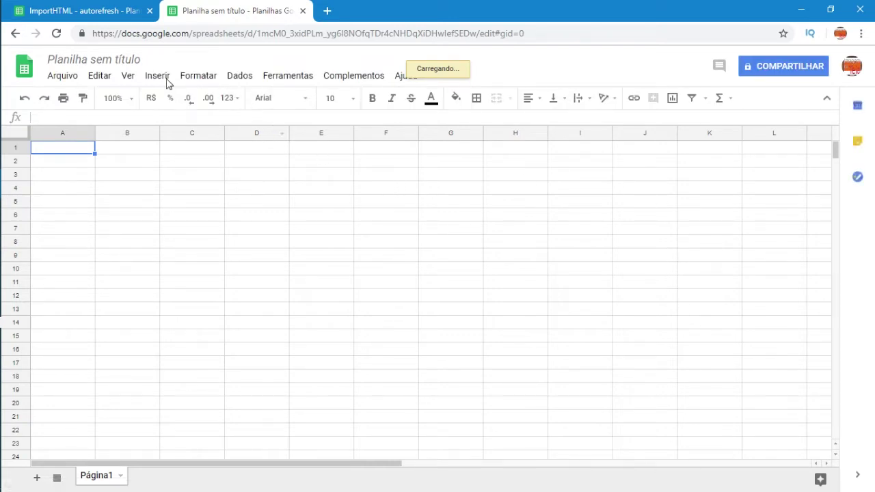
{"action": "left_click", "coordinate": [129, 60]}
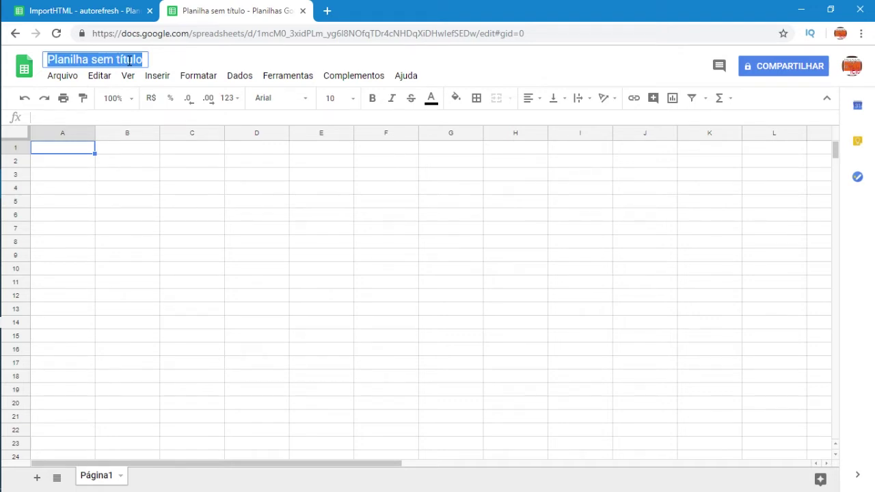
{"action": "type", "text": "Import"}
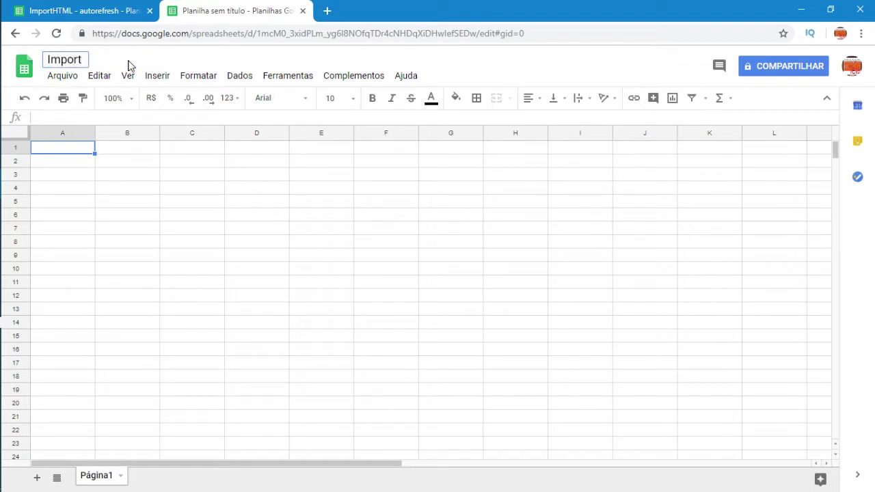
{"action": "type", "text": "HTML "}
{"action": "type", "text": "- "}
{"action": "type", "text": "au"}
{"action": "type", "text": "to atualizá"}
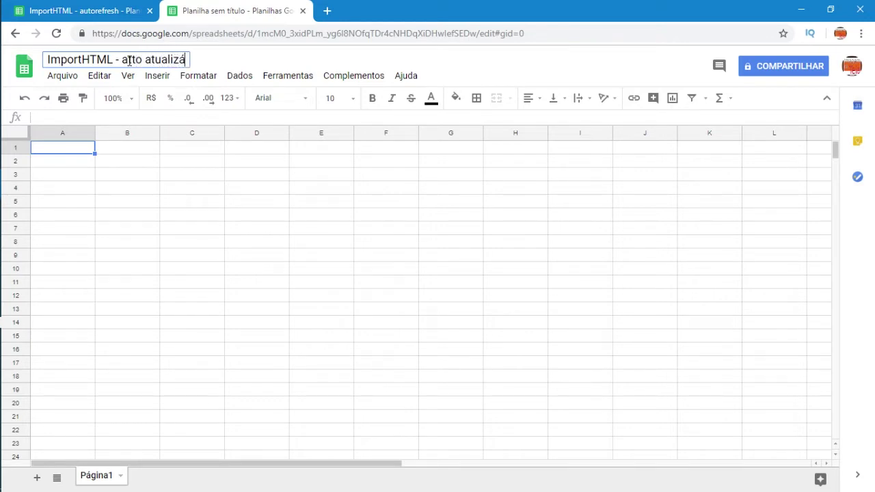
{"action": "type", "text": "vel"}
{"action": "key", "text": "Return"}
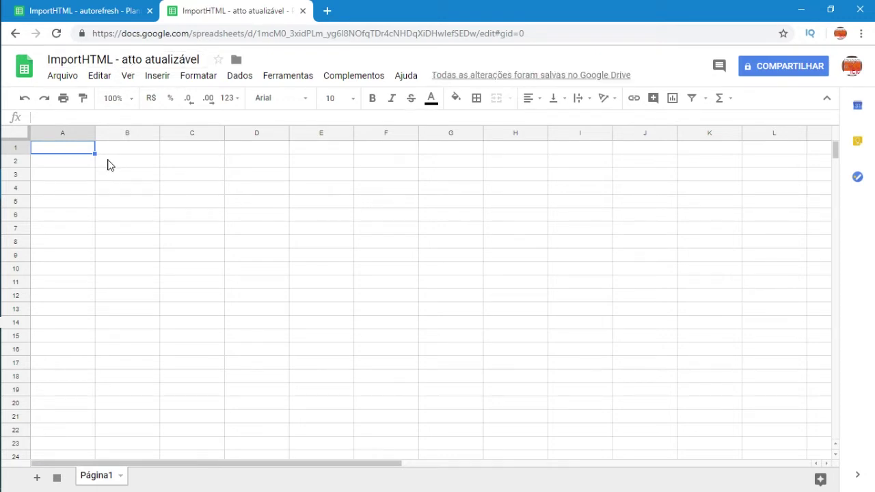
- Correct the title typo so 'atto' reads 'auto' in the spreadsheet name
{"action": "left_click", "coordinate": [129, 59]}
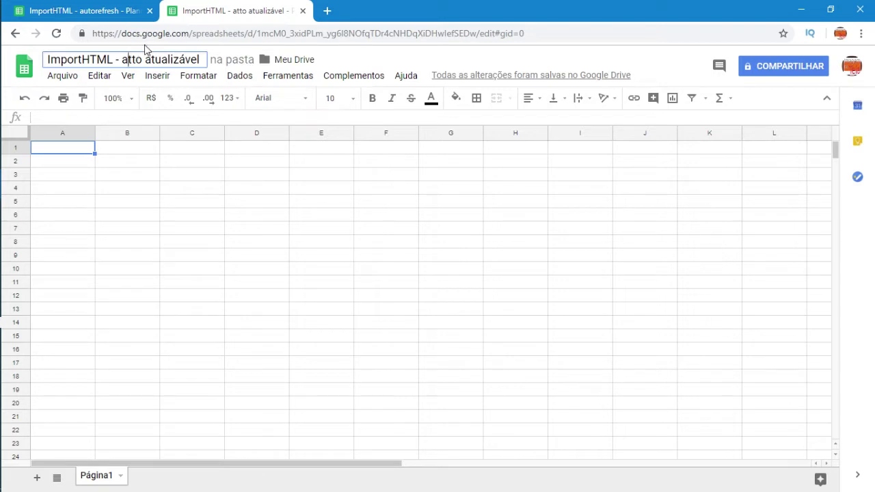
{"action": "key", "text": "BackSpace"}
{"action": "type", "text": "u"}
{"action": "key", "text": "Return"}
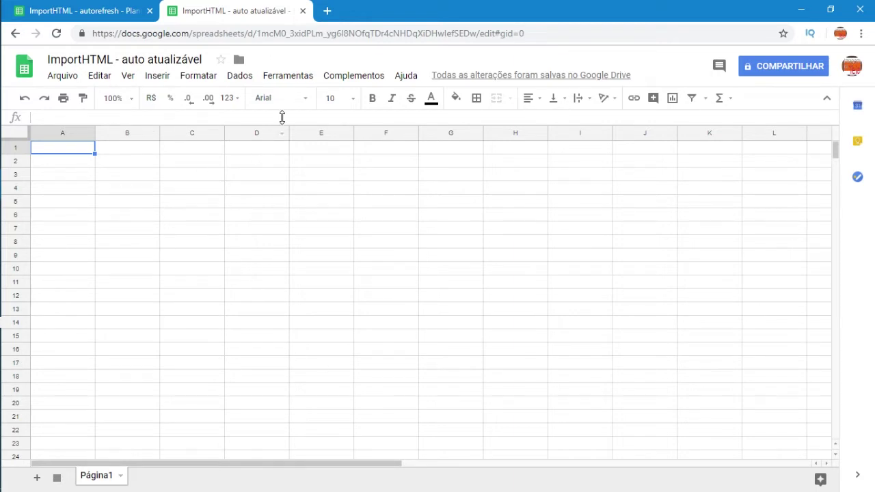
{"action": "left_click", "coordinate": [296, 81]}
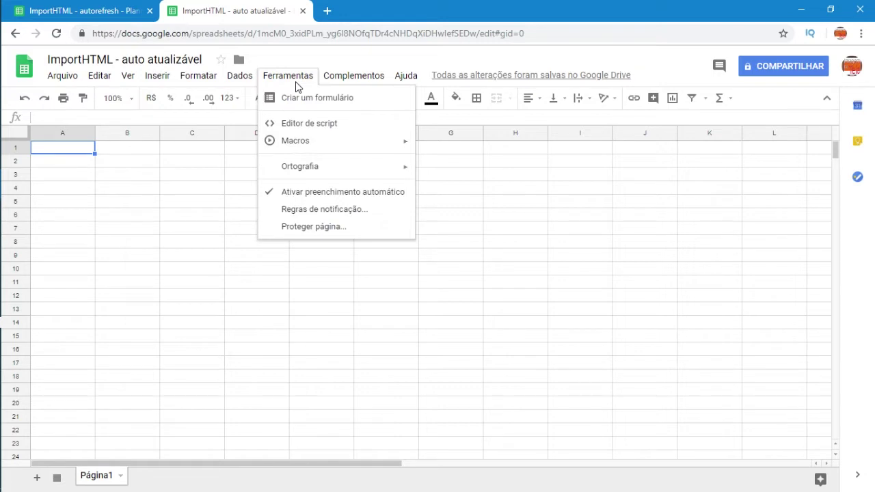
- Create a script project via Ferramentas > Editor de script and name it 'ImportHTMl - Auto refresh'
{"action": "left_click", "coordinate": [340, 125]}
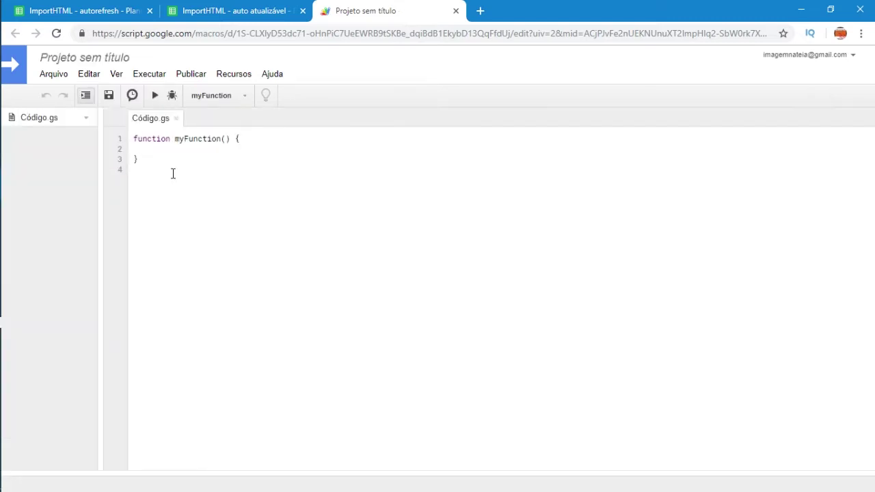
{"action": "left_click", "coordinate": [111, 59]}
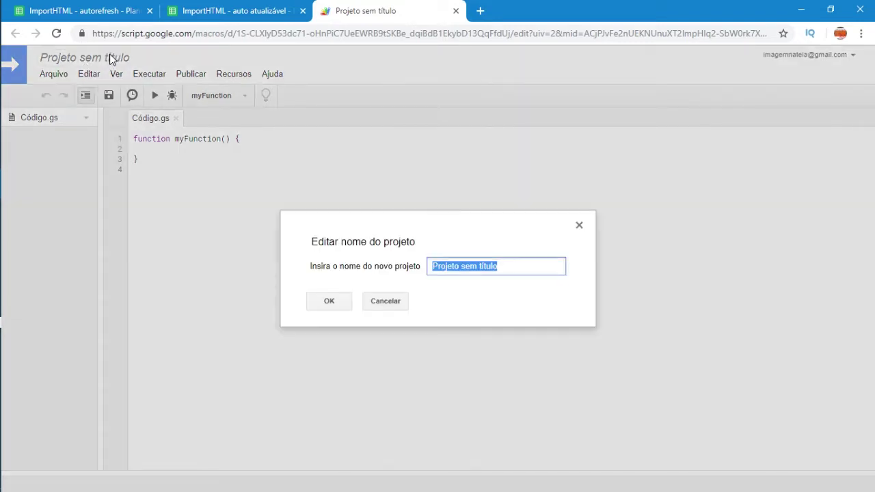
{"action": "type", "text": "Import"}
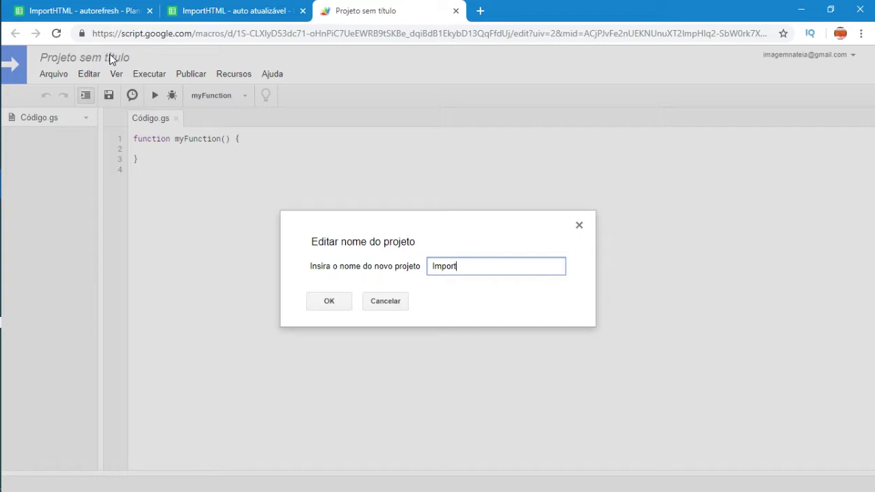
{"action": "type", "text": "HTMl - A"}
{"action": "type", "text": "uto refresh"}
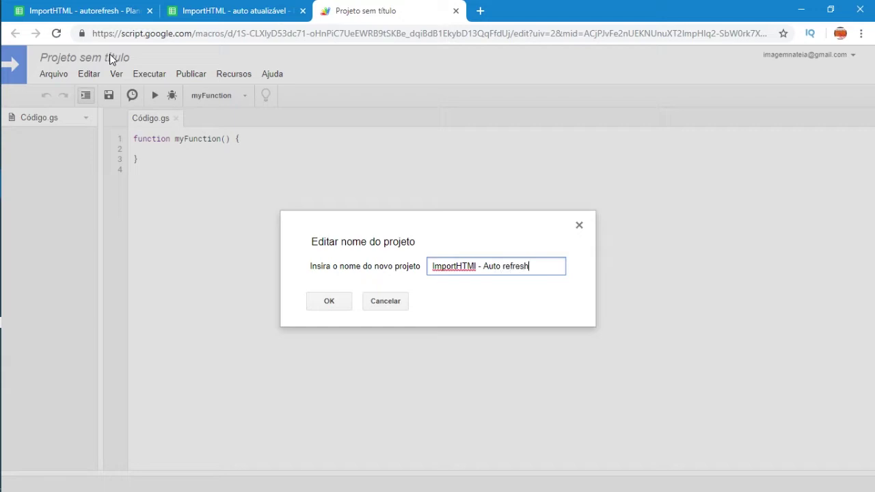
{"action": "key", "text": "Return"}
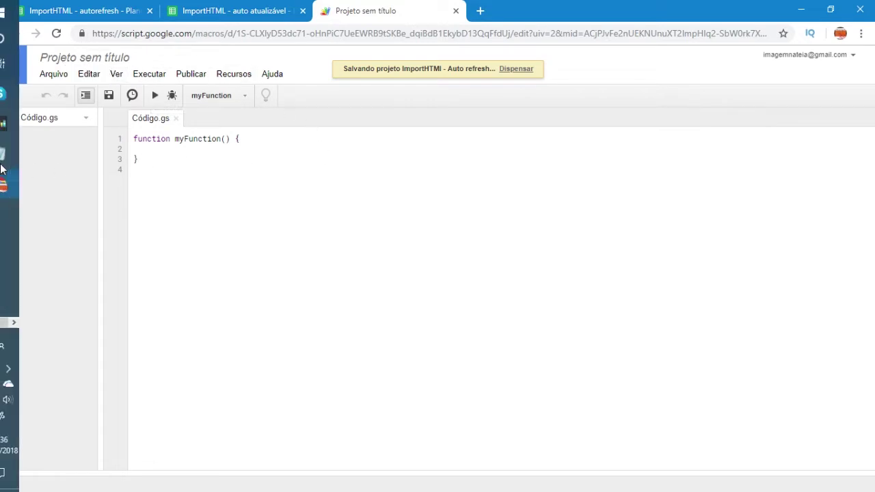
{"action": "left_click", "coordinate": [15, 159]}
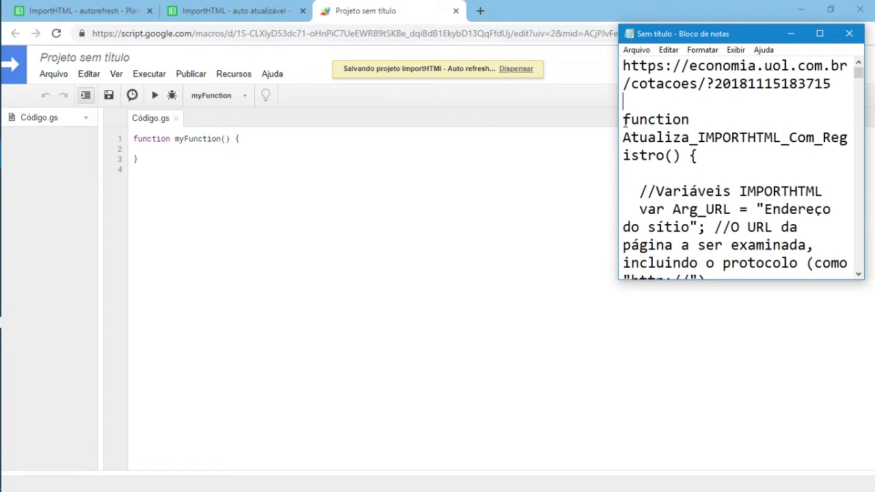
- Paste the Atualiza_IMPORTHTML_Com_Registro script from Notepad over myFunction in Código.gs
{"action": "key", "text": "ctrl+a"}
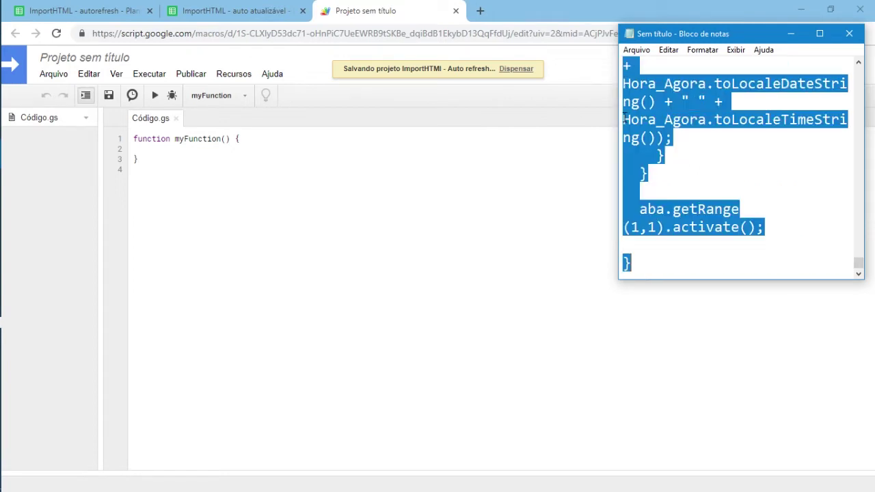
{"action": "left_click", "coordinate": [240, 141]}
{"action": "key", "text": "Return"}
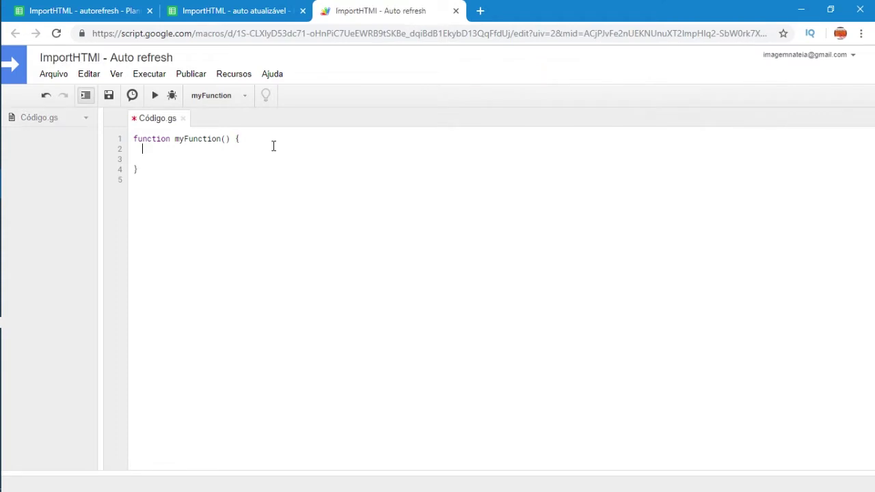
{"action": "key", "text": "ctrl+a"}
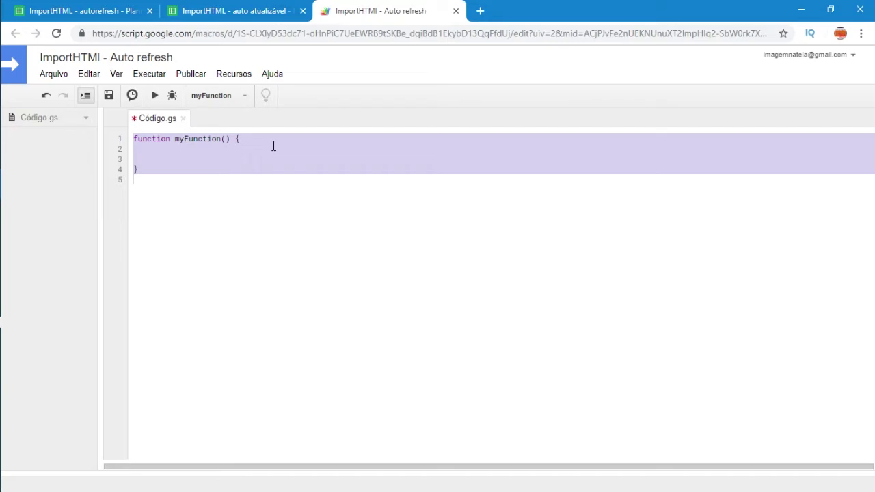
{"action": "key", "text": "ctrl+v"}
{"action": "key", "text": "ctrl+Home"}
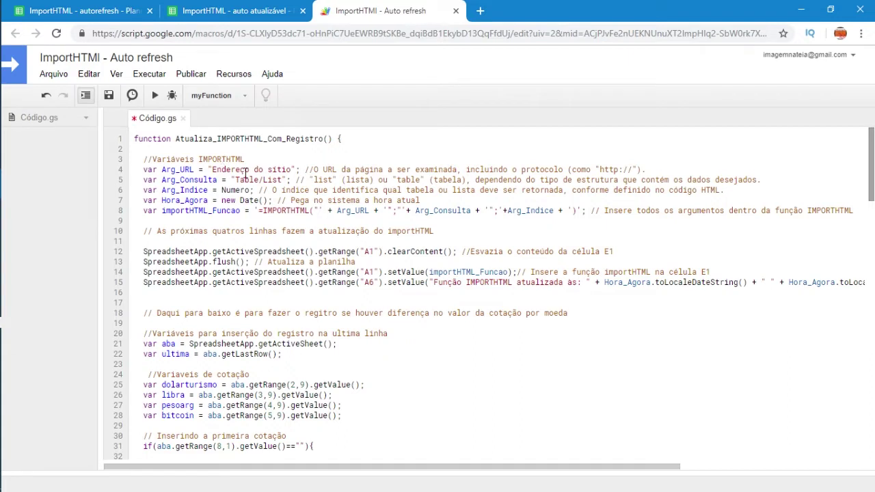
- Paste the UOL quotes page URL from the notes into Arg_URL on line 4
{"action": "mouse_move", "coordinate": [161, 170]}
{"action": "left_mouse_down"}
{"action": "mouse_move", "coordinate": [199, 169]}
{"action": "mouse_move", "coordinate": [233, 190]}
{"action": "mouse_move", "coordinate": [730, 192]}
{"action": "left_mouse_up"}
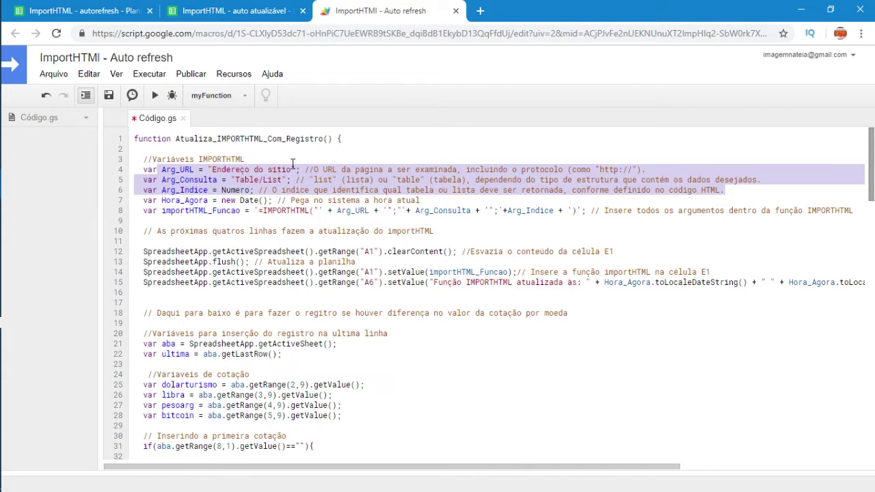
{"action": "mouse_move", "coordinate": [3, 144]}
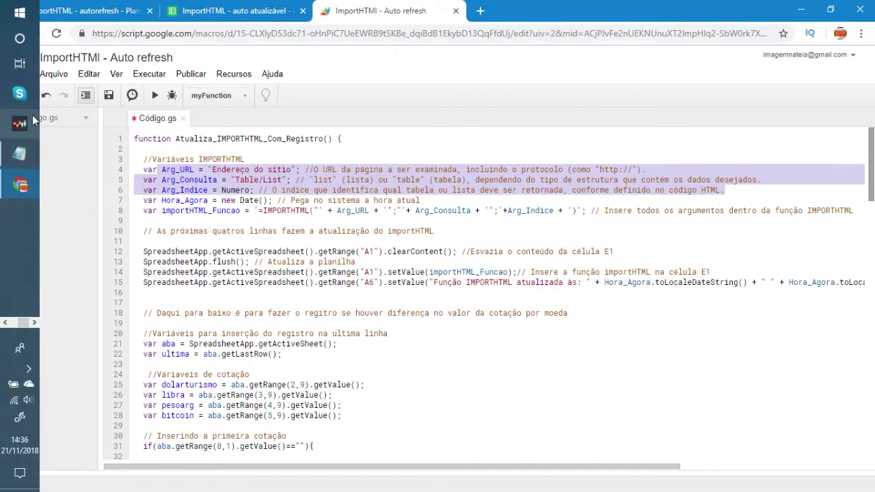
{"action": "left_click", "coordinate": [20, 153]}
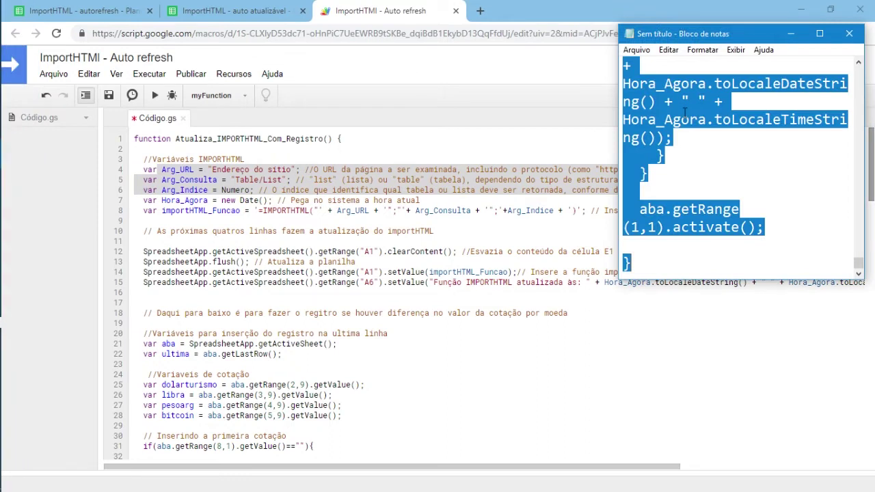
{"action": "key", "text": "ctrl+Home"}
{"action": "left_click_drag", "start_coordinate": [832, 85], "coordinate": [622, 73]}
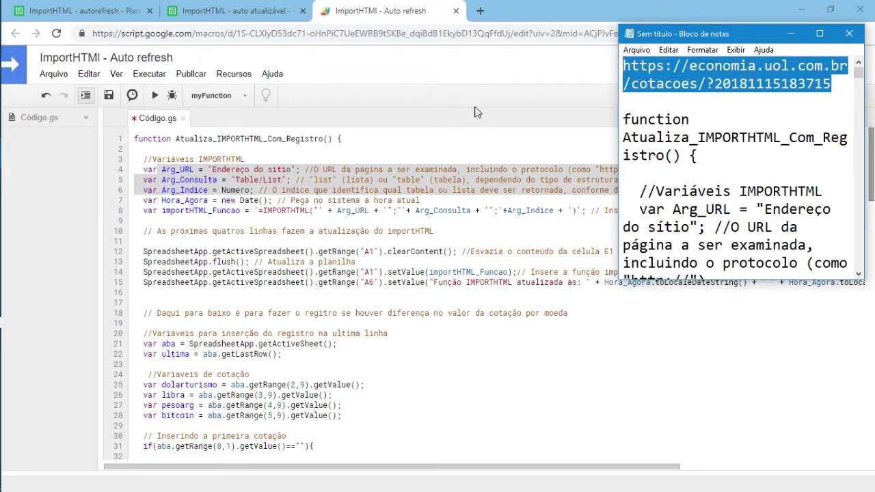
{"action": "left_click", "coordinate": [302, 169]}
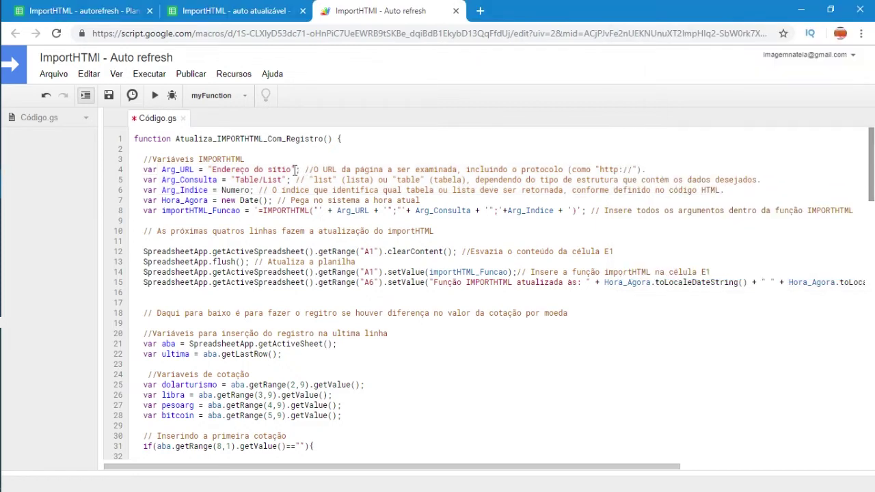
{"action": "left_click_drag", "start_coordinate": [292, 170], "coordinate": [212, 170]}
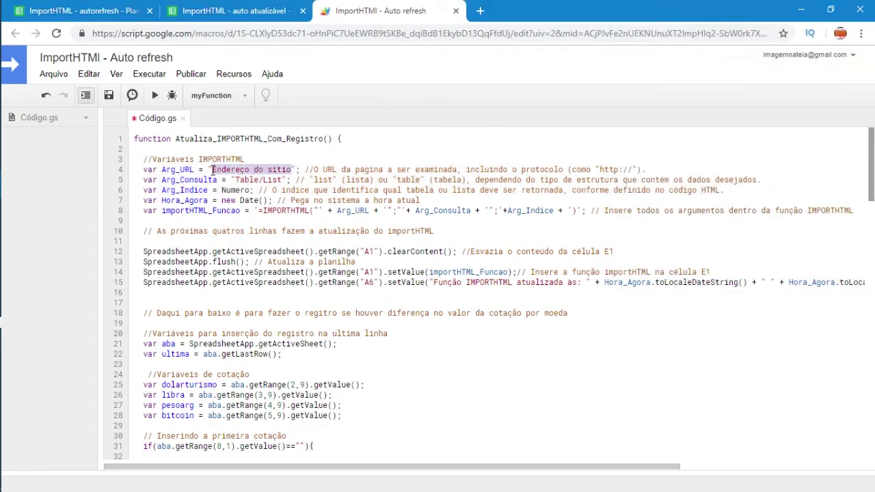
{"action": "key", "text": "ctrl+v"}
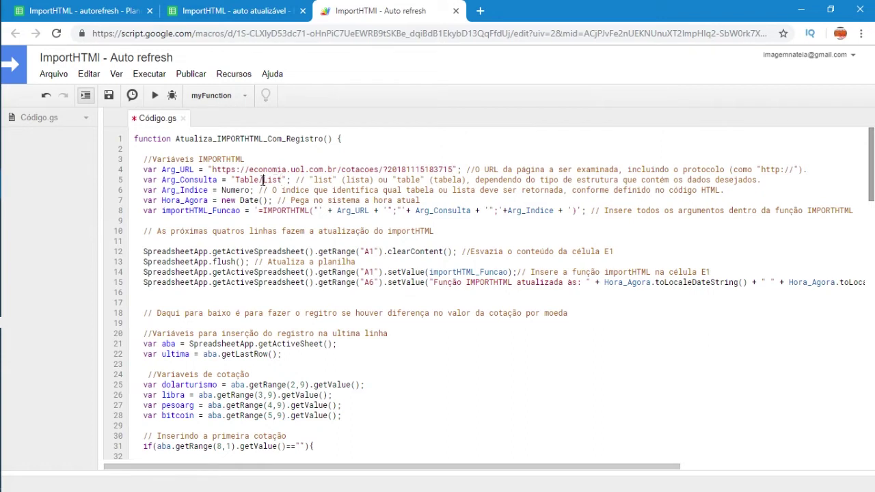
- Trim the query type to 'Table' and set Arg_Indice to 1
{"action": "key", "text": "BackSpace"}
{"action": "key", "text": "BackSpace"}
{"action": "key", "text": "BackSpace"}
{"action": "key", "text": "BackSpace"}
{"action": "key", "text": "BackSpace"}
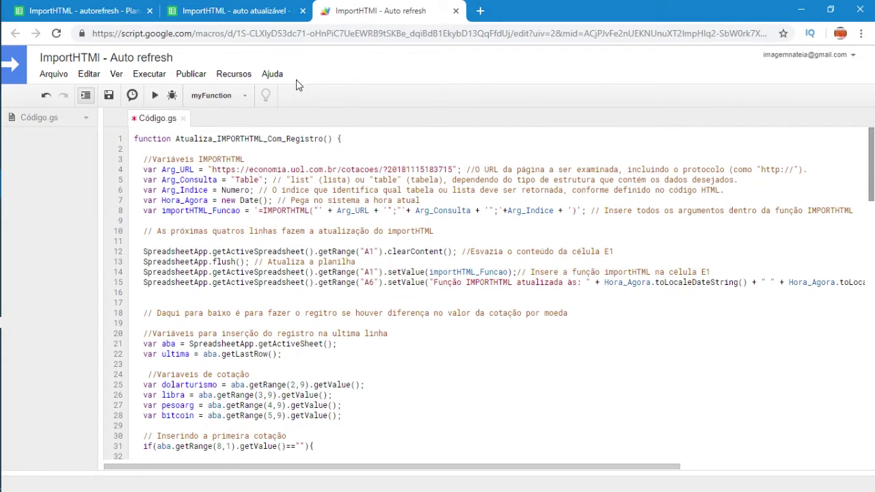
{"action": "double_click", "coordinate": [239, 189]}
{"action": "type", "text": "1"}
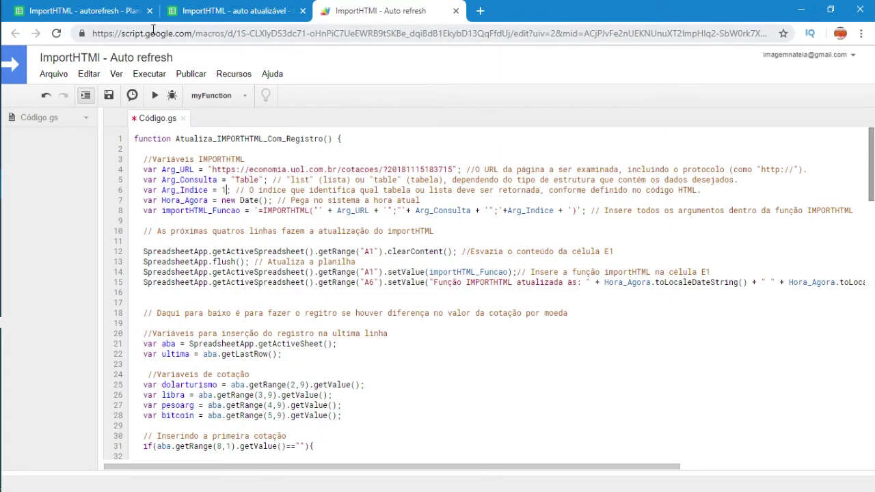
{"action": "left_click", "coordinate": [86, 14]}
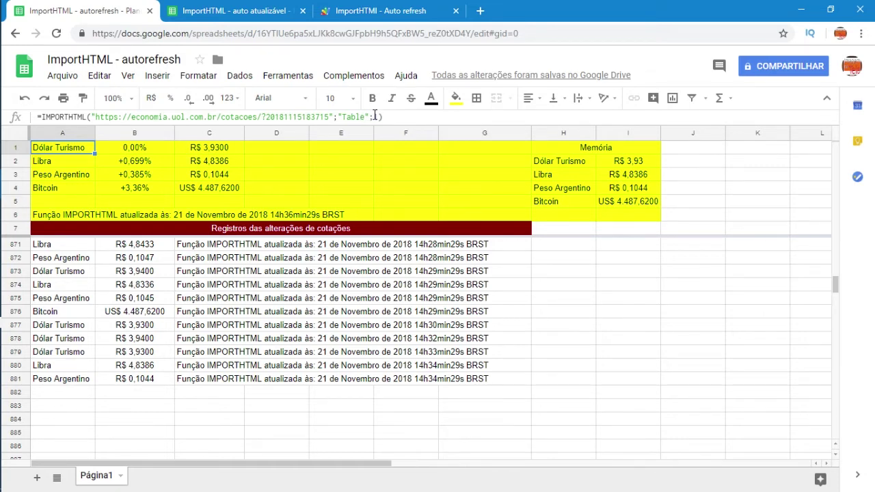
- Return to the 'ImportHTMl - Auto refresh' script code tab
{"action": "left_click", "coordinate": [330, 12]}
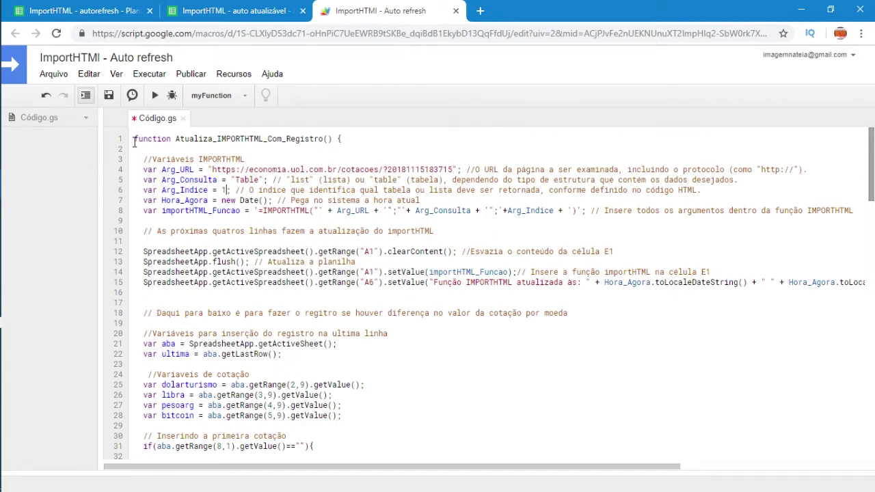
- Review lines 1–16 of Código.gs and save the script
{"action": "left_click_drag", "start_coordinate": [134, 139], "coordinate": [138, 300]}
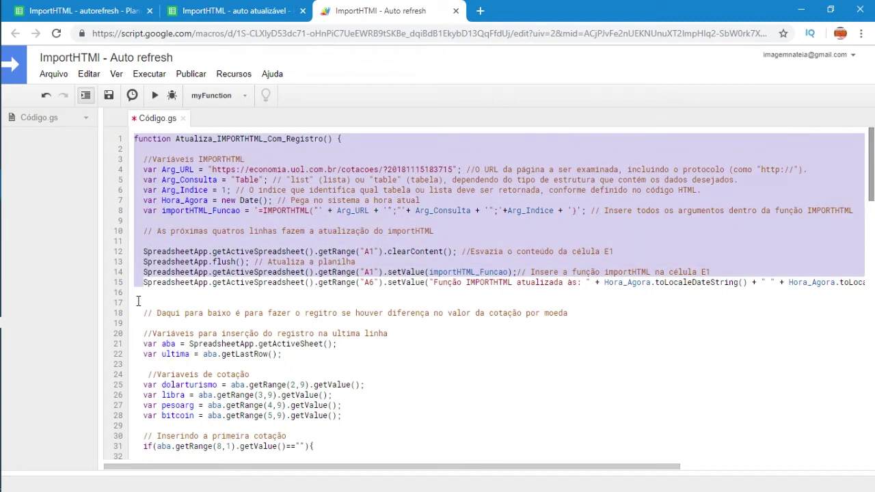
{"action": "left_click", "coordinate": [137, 300]}
{"action": "left_click", "coordinate": [340, 139]}
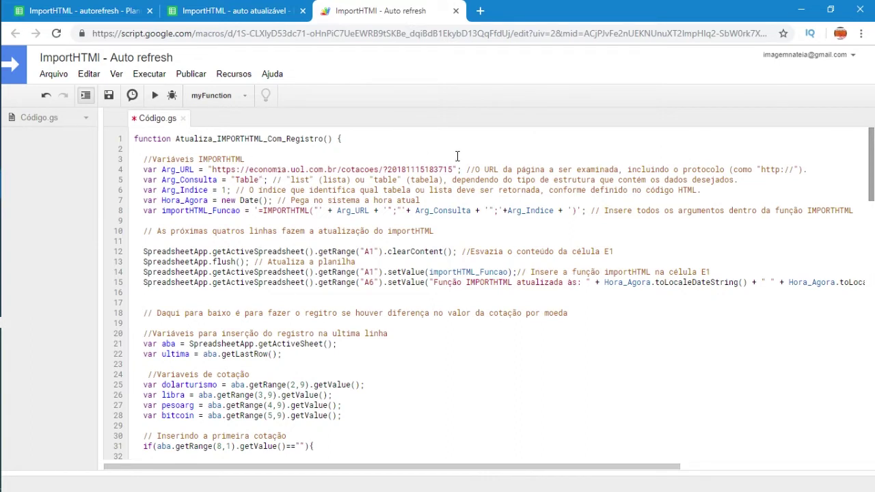
{"action": "left_click", "coordinate": [109, 96]}
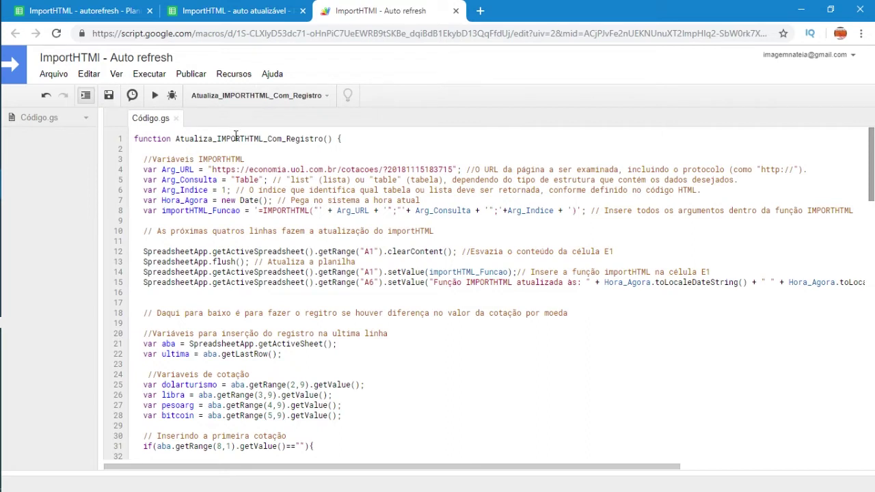
- Save and run Atualiza_IMPORTHTML_Com_Registro, reviewing permissions for the chosen account
{"action": "left_click", "coordinate": [115, 95]}
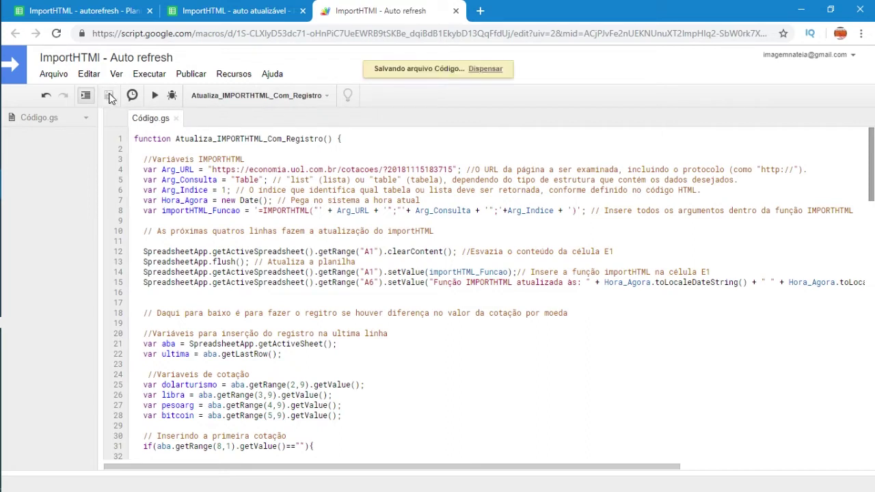
{"action": "left_click", "coordinate": [156, 96]}
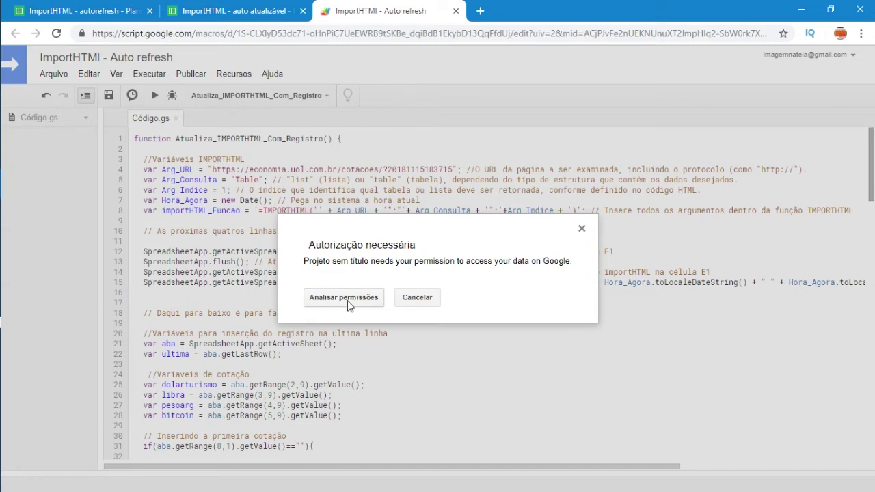
{"action": "left_click", "coordinate": [347, 300]}
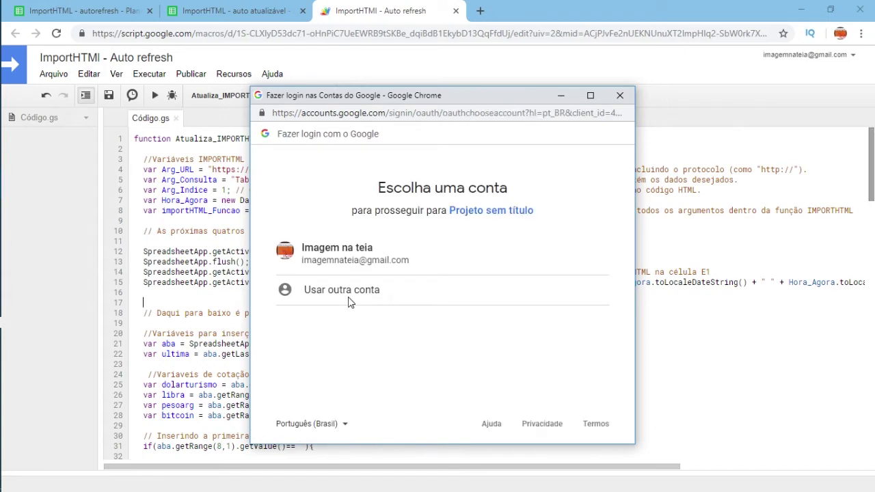
{"action": "left_click", "coordinate": [390, 263]}
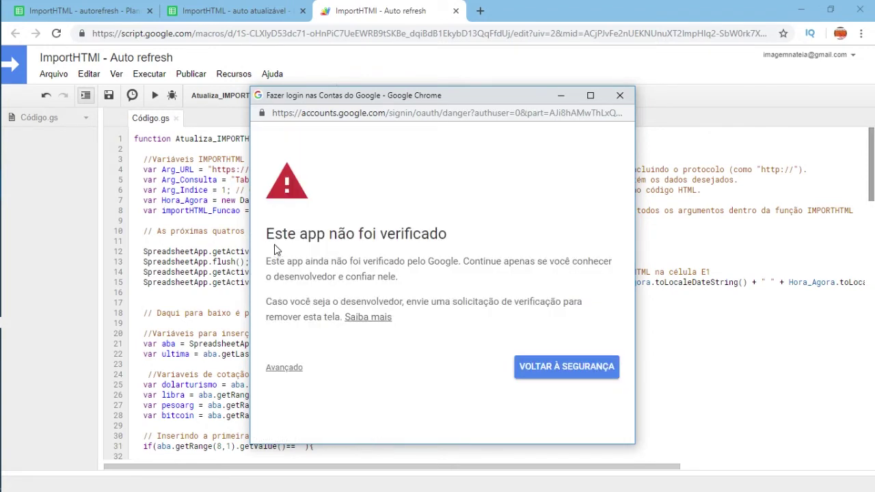
- Proceed past the unverified-project warning and allow spreadsheet access
{"action": "left_click_drag", "start_coordinate": [452, 239], "coordinate": [276, 249]}
{"action": "left_click", "coordinate": [284, 369]}
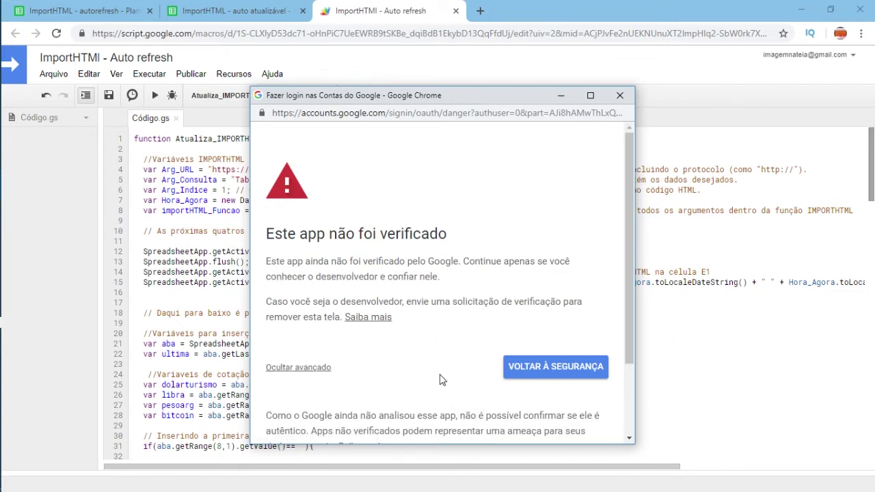
{"action": "scroll", "coordinate": [441, 380], "scroll_direction": "down", "scroll_amount": 3}
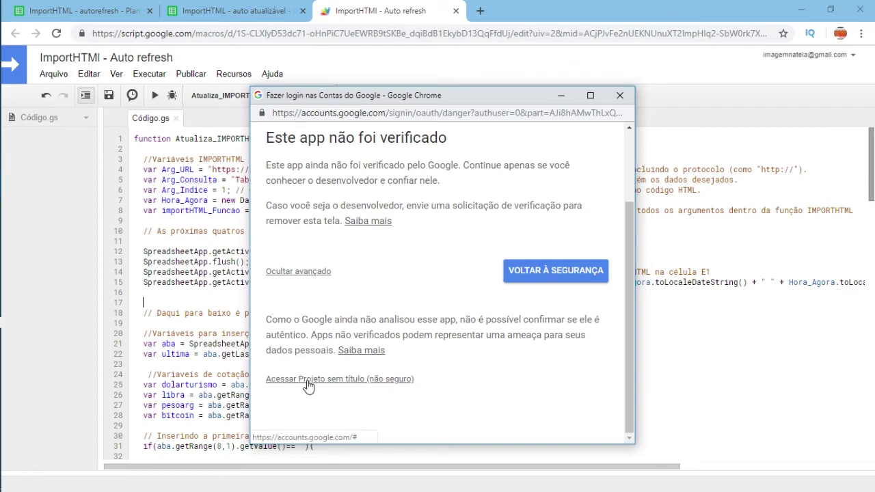
{"action": "left_click", "coordinate": [367, 382]}
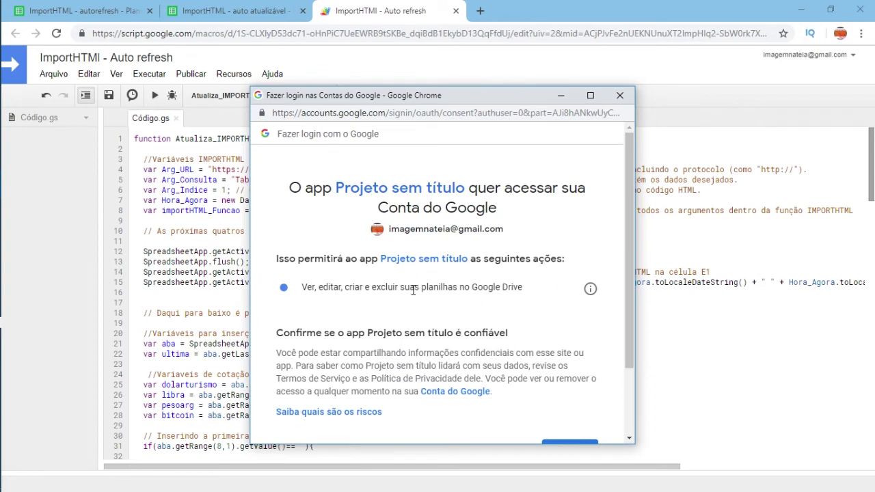
{"action": "scroll", "coordinate": [412, 290], "scroll_direction": "down", "scroll_amount": 1}
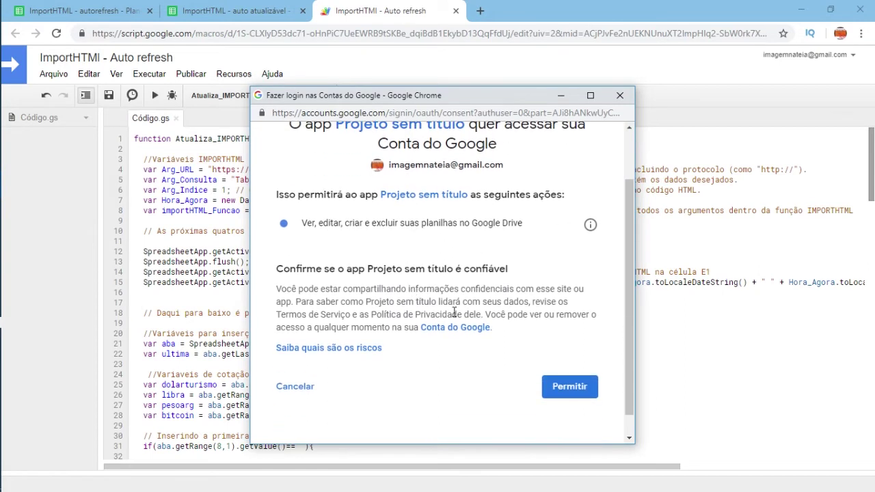
{"action": "left_click", "coordinate": [572, 391]}
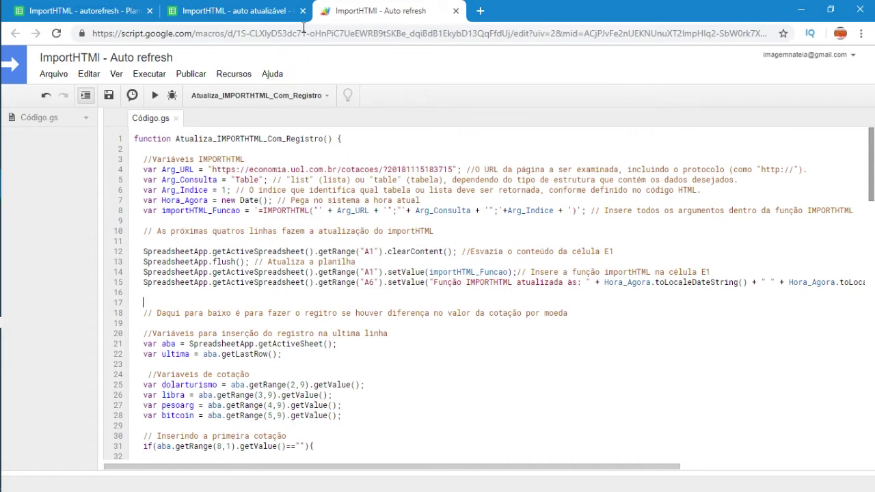
{"action": "left_click", "coordinate": [250, 13]}
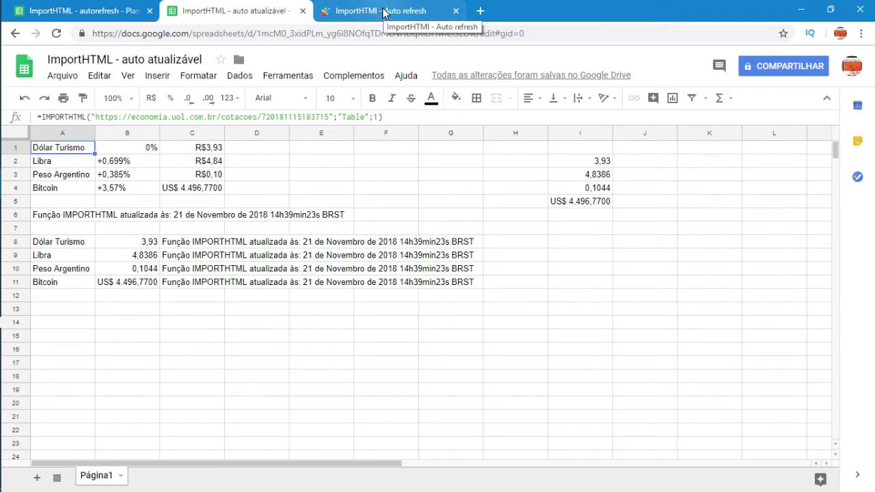
- Back in the script, open Editar > Acionadores do projeto atual
{"action": "left_click", "coordinate": [383, 13]}
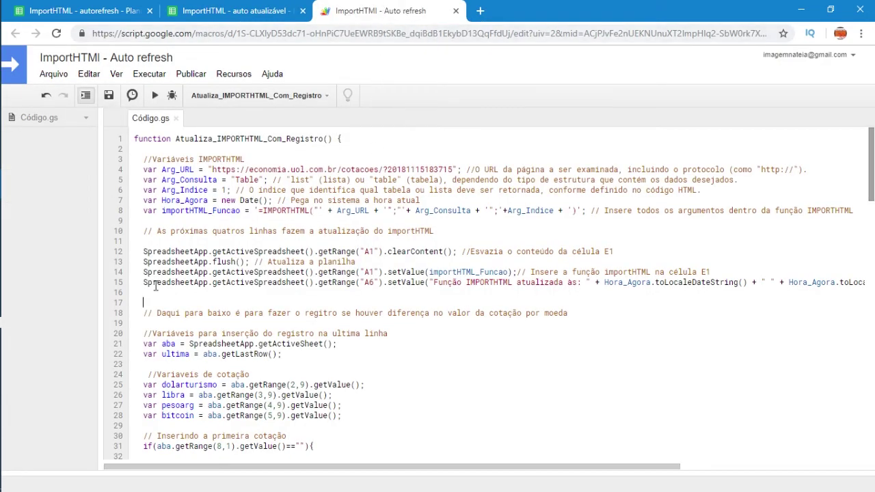
{"action": "left_click", "coordinate": [93, 73]}
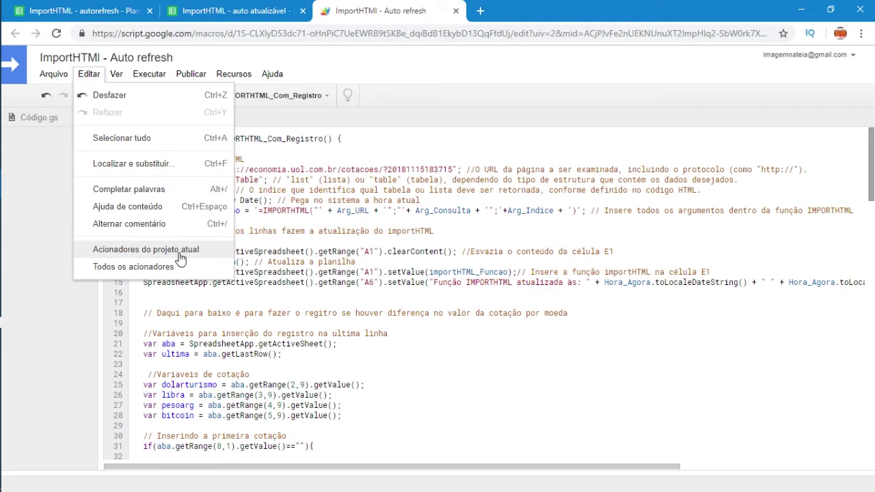
{"action": "left_click", "coordinate": [190, 256]}
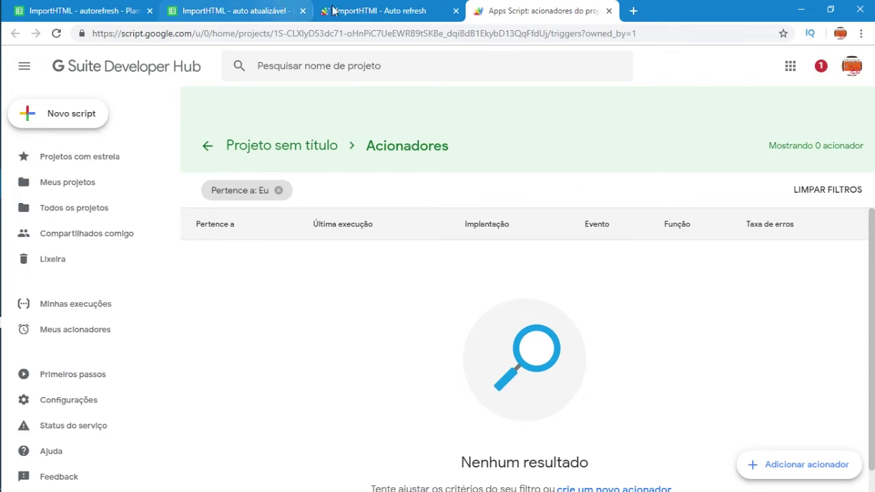
- Start adding a trigger for Atualiza_IMPORTHTML_Com_Registro, then return to the script code
{"action": "left_click", "coordinate": [363, 12]}
{"action": "left_click", "coordinate": [528, 7]}
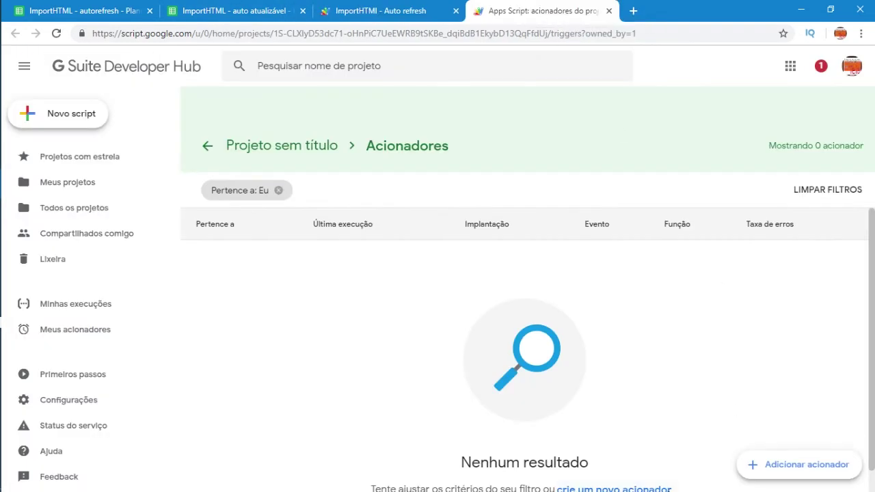
{"action": "left_click", "coordinate": [796, 470]}
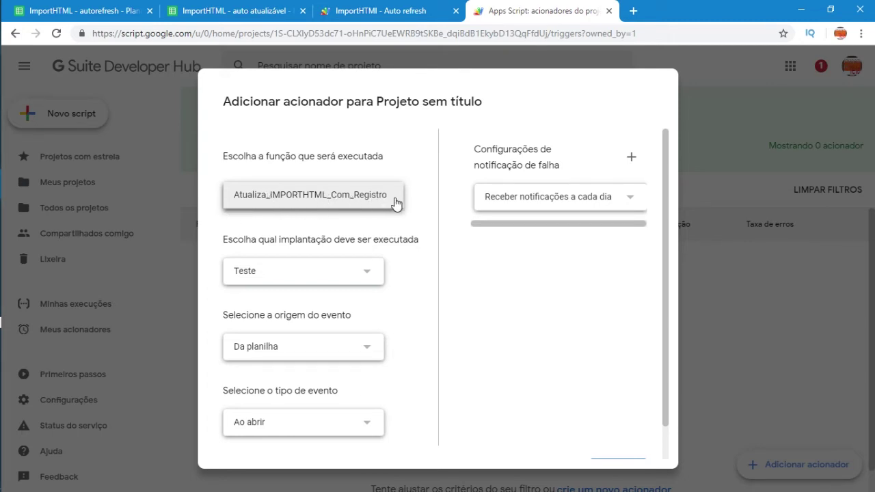
{"action": "left_click", "coordinate": [377, 20]}
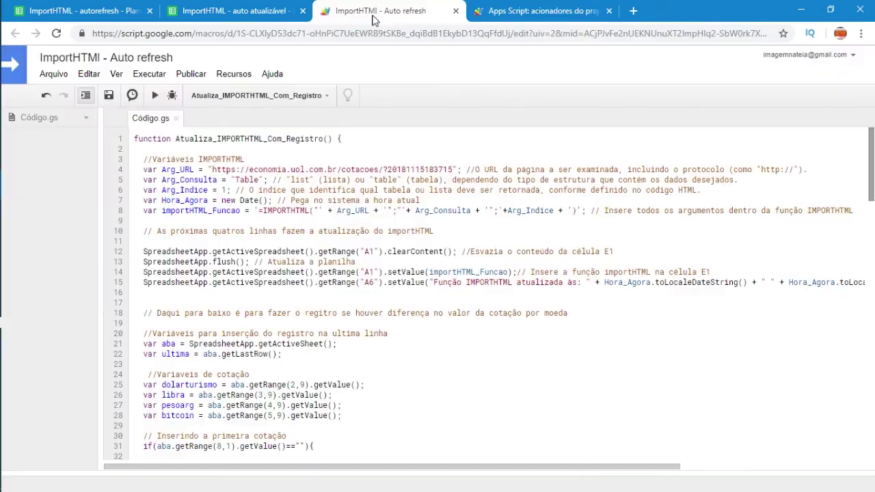
{"action": "scroll", "coordinate": [382, 195], "scroll_direction": "down", "scroll_amount": 1}
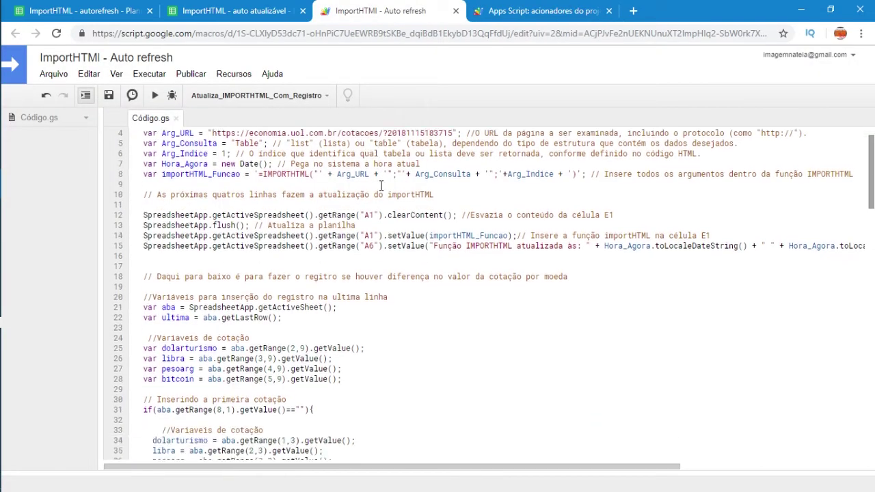
{"action": "scroll", "coordinate": [410, 201], "scroll_direction": "down", "scroll_amount": 4}
{"action": "scroll", "coordinate": [428, 200], "scroll_direction": "down", "scroll_amount": 5}
{"action": "scroll", "coordinate": [456, 242], "scroll_direction": "down", "scroll_amount": 5}
{"action": "scroll", "coordinate": [456, 243], "scroll_direction": "down", "scroll_amount": 2}
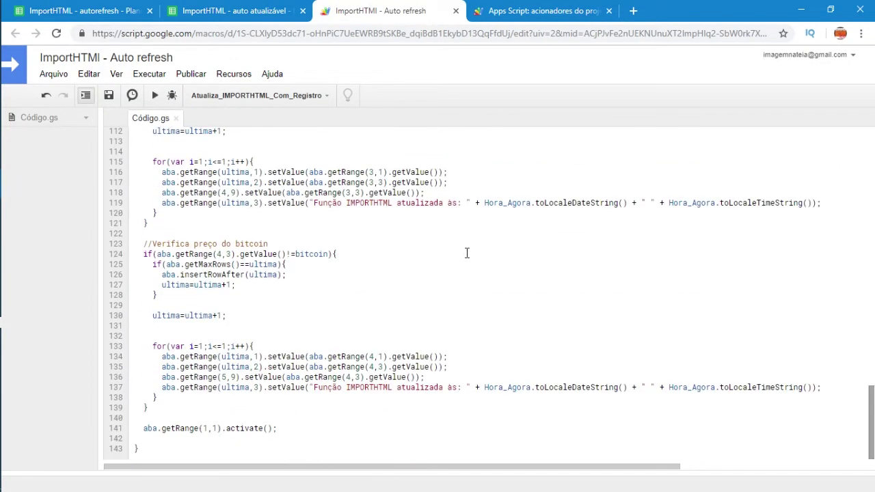
{"action": "scroll", "coordinate": [454, 263], "scroll_direction": "up", "scroll_amount": 15}
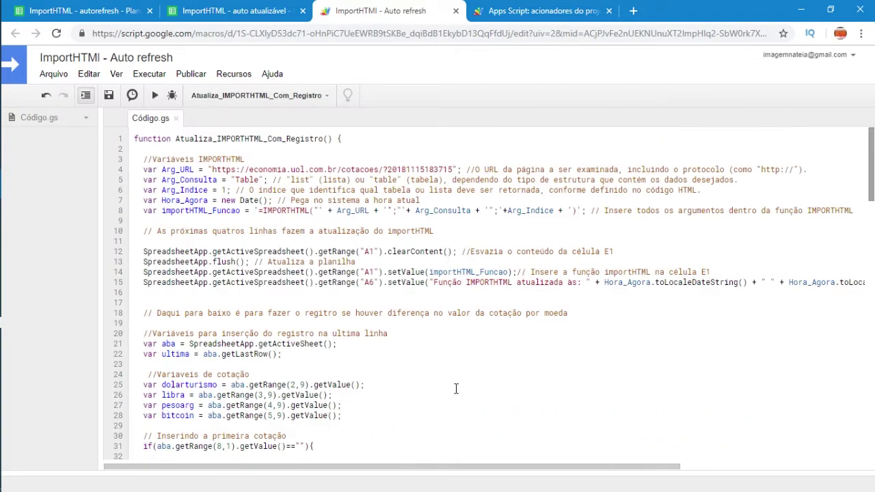
{"action": "scroll", "coordinate": [491, 367], "scroll_direction": "down", "scroll_amount": 1}
{"action": "scroll", "coordinate": [490, 366], "scroll_direction": "down", "scroll_amount": 1}
{"action": "scroll", "coordinate": [472, 308], "scroll_direction": "down", "scroll_amount": 3}
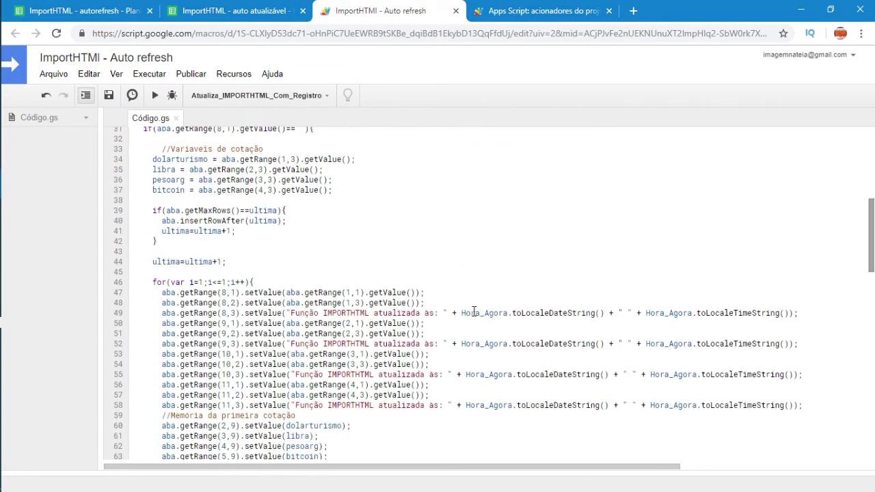
{"action": "scroll", "coordinate": [472, 313], "scroll_direction": "down", "scroll_amount": 5}
{"action": "scroll", "coordinate": [473, 313], "scroll_direction": "down", "scroll_amount": 2}
{"action": "scroll", "coordinate": [473, 313], "scroll_direction": "down", "scroll_amount": 4}
{"action": "scroll", "coordinate": [473, 313], "scroll_direction": "down", "scroll_amount": 2}
{"action": "scroll", "coordinate": [473, 313], "scroll_direction": "up", "scroll_amount": 15}
{"action": "left_click", "coordinate": [536, 10]}
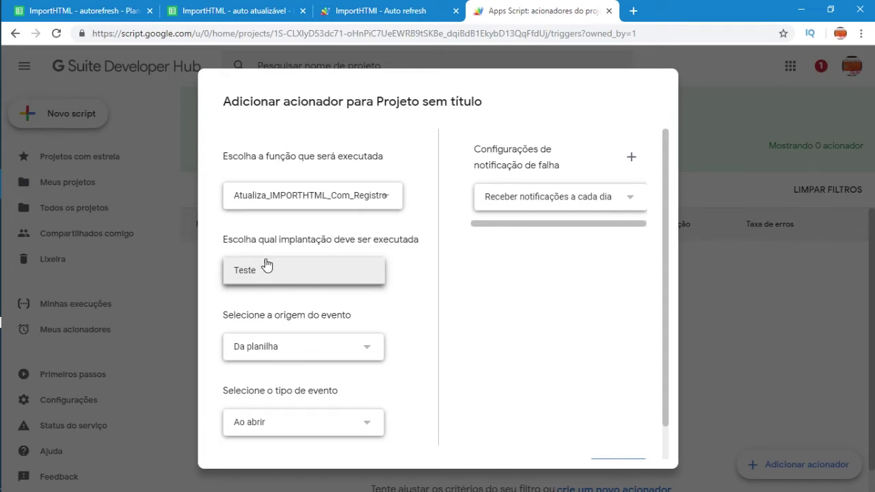
- Set the trigger's event source to Baseado no tempo
{"action": "scroll", "coordinate": [410, 313], "scroll_direction": "down", "scroll_amount": 1}
{"action": "mouse_move", "coordinate": [228, 277]}
{"action": "left_mouse_down"}
{"action": "mouse_move", "coordinate": [347, 276]}
{"action": "mouse_move", "coordinate": [374, 288]}
{"action": "left_mouse_up"}
{"action": "left_click", "coordinate": [366, 293]}
{"action": "triple_click", "coordinate": [272, 279]}
{"action": "mouse_move", "coordinate": [220, 285]}
{"action": "left_mouse_down"}
{"action": "mouse_move", "coordinate": [287, 265]}
{"action": "mouse_move", "coordinate": [371, 267]}
{"action": "left_mouse_up"}
{"action": "left_click", "coordinate": [379, 280]}
{"action": "left_click", "coordinate": [336, 318]}
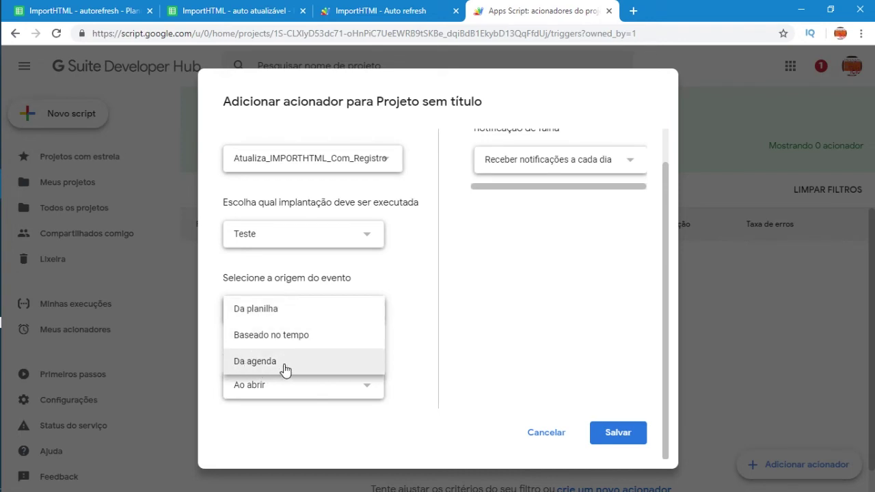
{"action": "left_click", "coordinate": [293, 344]}
- Choose Contador de minutos with interval A cada 1 minuto and save the trigger
{"action": "scroll", "coordinate": [383, 334], "scroll_direction": "down", "scroll_amount": 1}
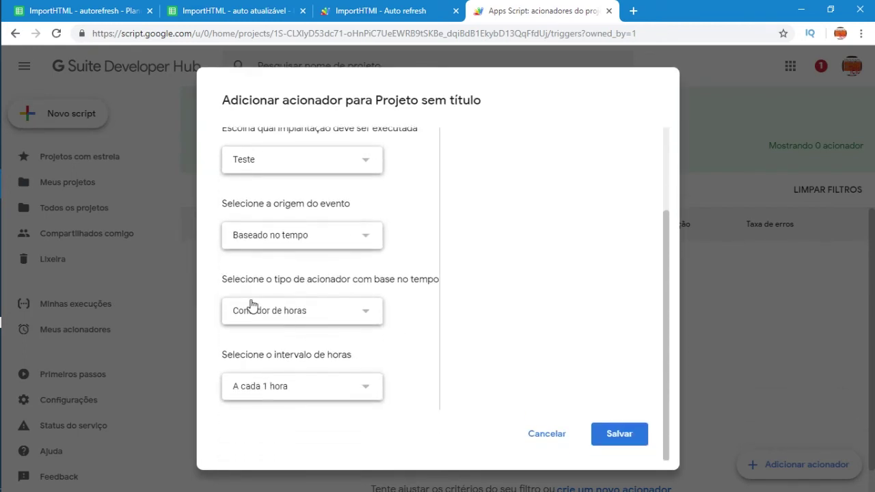
{"action": "mouse_move", "coordinate": [234, 280]}
{"action": "left_mouse_down"}
{"action": "mouse_move", "coordinate": [429, 292]}
{"action": "mouse_move", "coordinate": [397, 301]}
{"action": "left_mouse_up"}
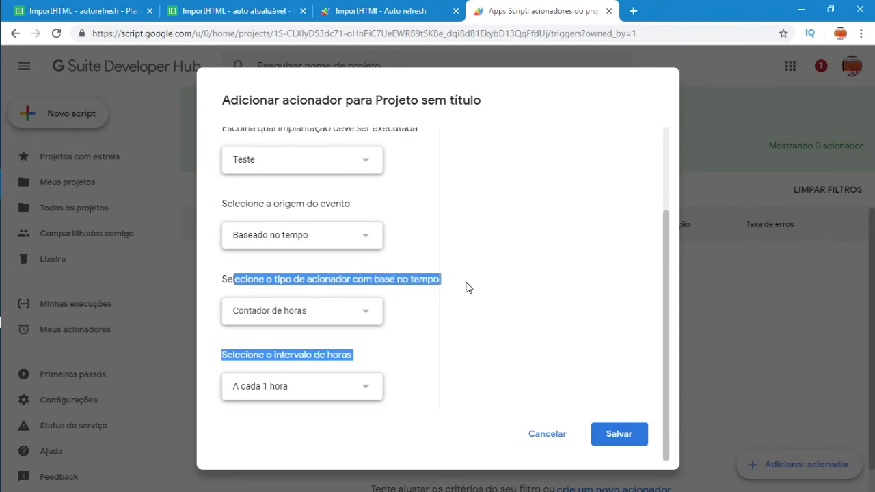
{"action": "left_click", "coordinate": [373, 315]}
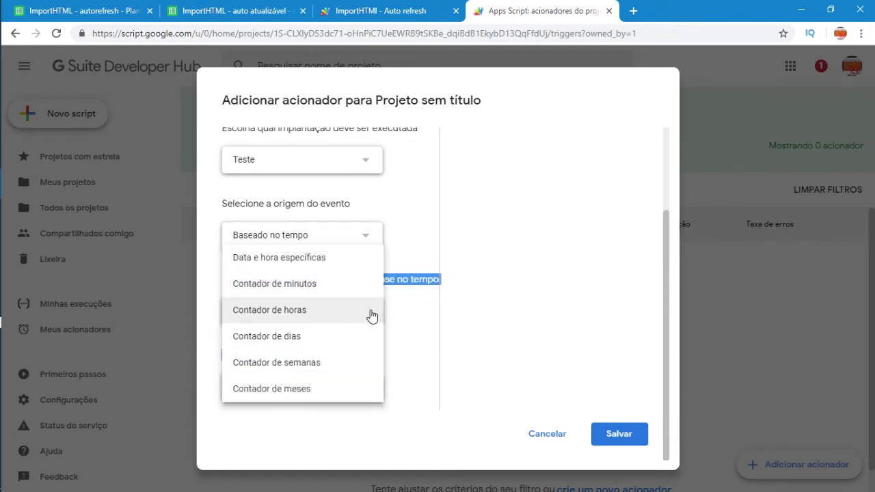
{"action": "left_click", "coordinate": [308, 293]}
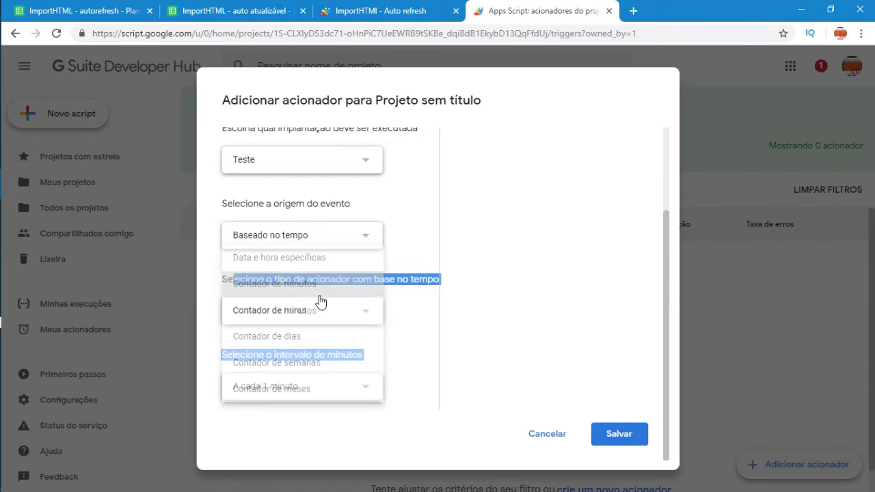
{"action": "left_click", "coordinate": [323, 356]}
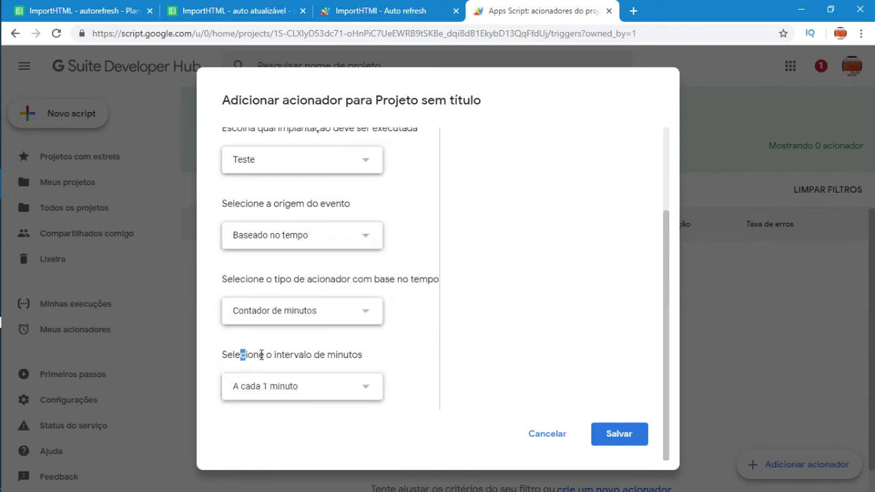
{"action": "left_click_drag", "start_coordinate": [261, 355], "coordinate": [362, 355]}
{"action": "left_click", "coordinate": [371, 390]}
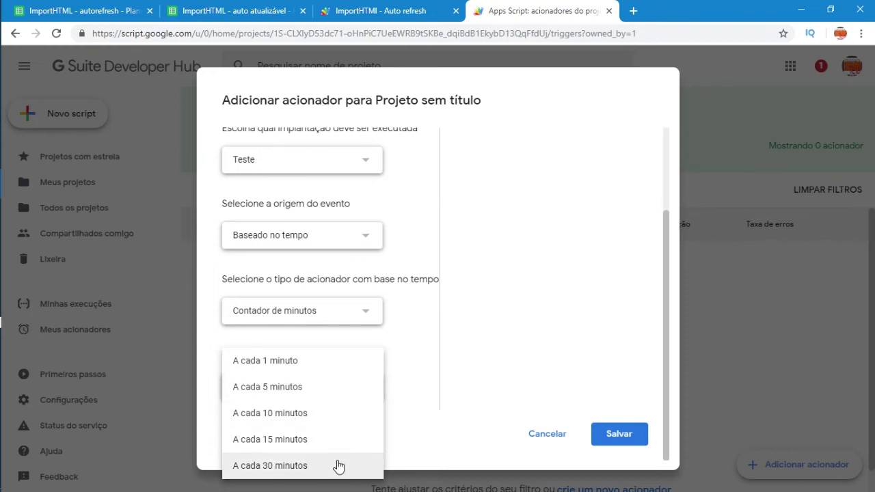
{"action": "left_click", "coordinate": [336, 371]}
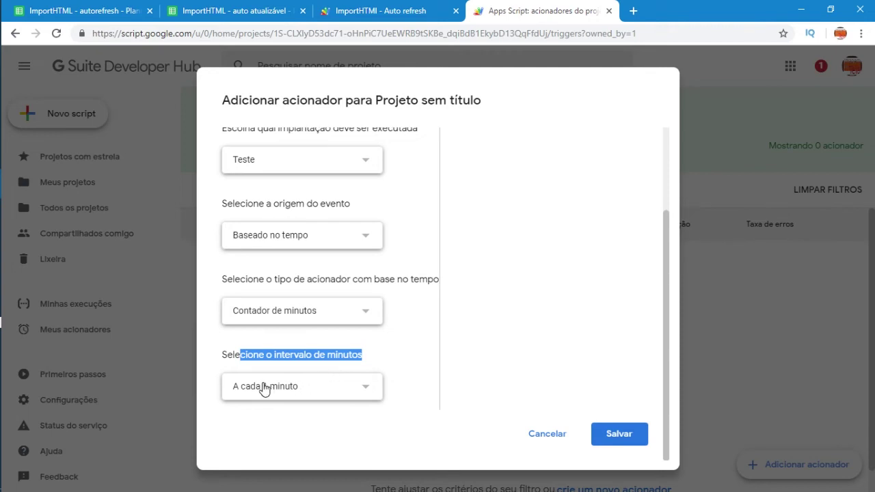
{"action": "left_click", "coordinate": [355, 351]}
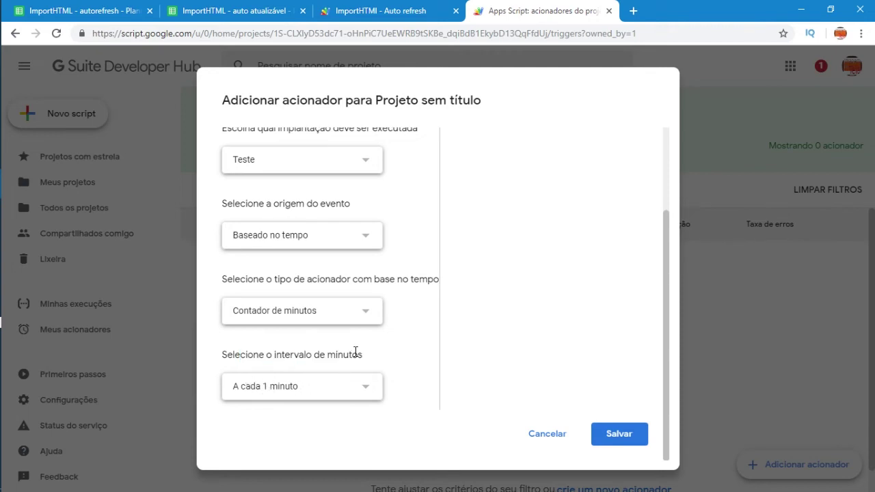
{"action": "left_click", "coordinate": [620, 435]}
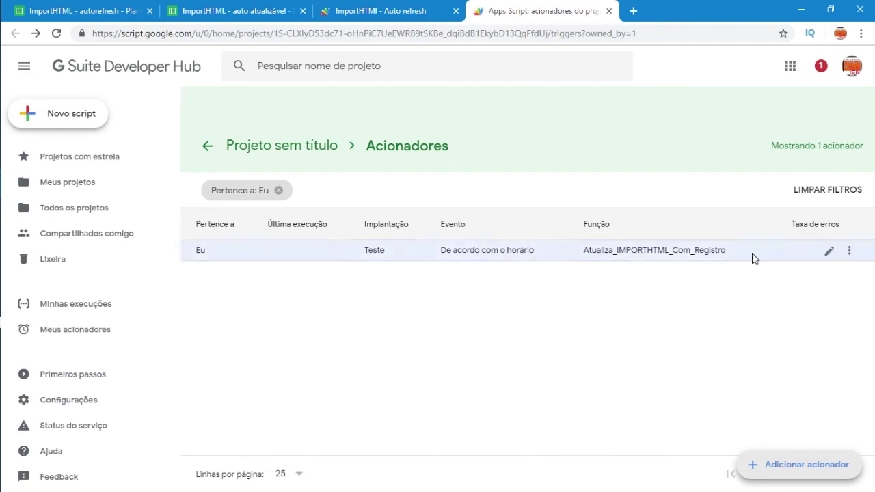
- Close the acionadores and script editor tabs, back to the spreadsheet's last logged timestamp
{"action": "left_click", "coordinate": [609, 11]}
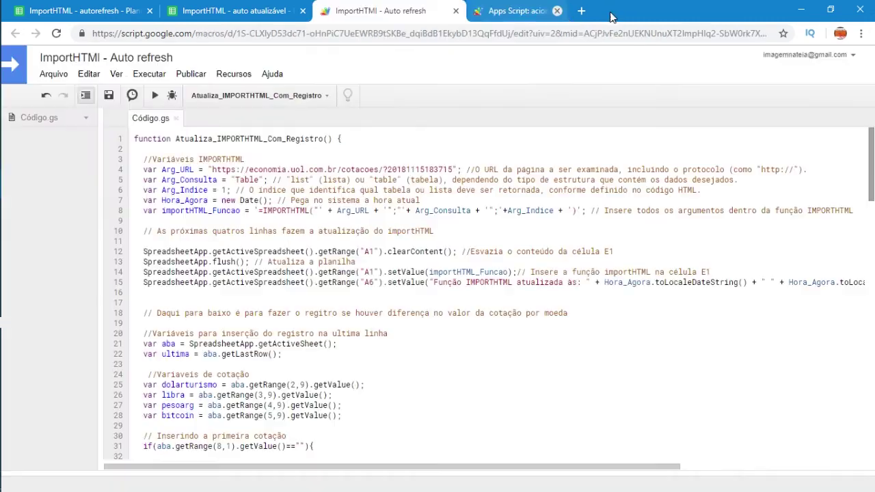
{"action": "left_click", "coordinate": [455, 11]}
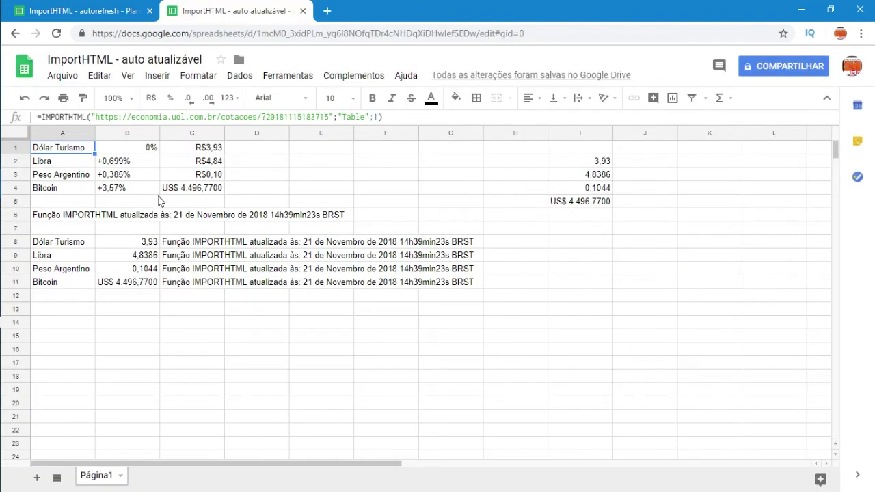
{"action": "left_click", "coordinate": [430, 282]}
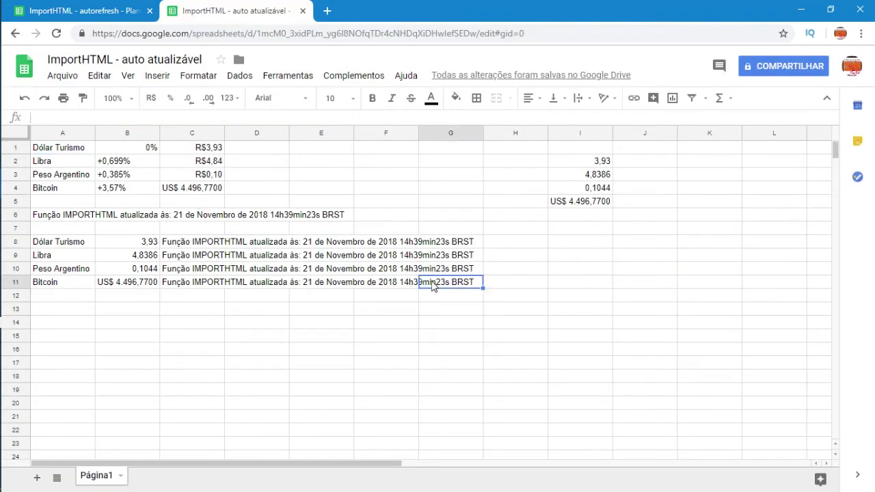
- Compare row 11's logged timestamp with the taskbar clock while new 14h43min5s quotes appear
{"action": "left_click", "coordinate": [383, 285]}
{"action": "left_click", "coordinate": [187, 282]}
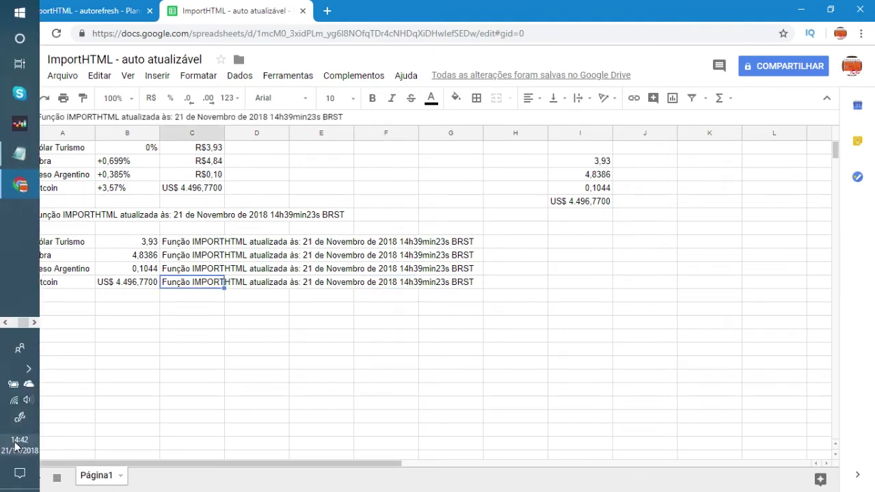
{"action": "mouse_move", "coordinate": [16, 445]}
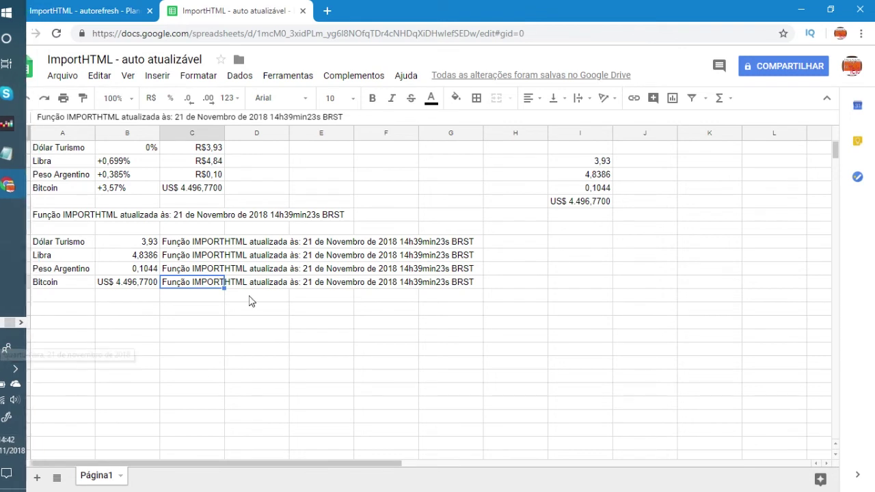
{"action": "mouse_move", "coordinate": [2, 484]}
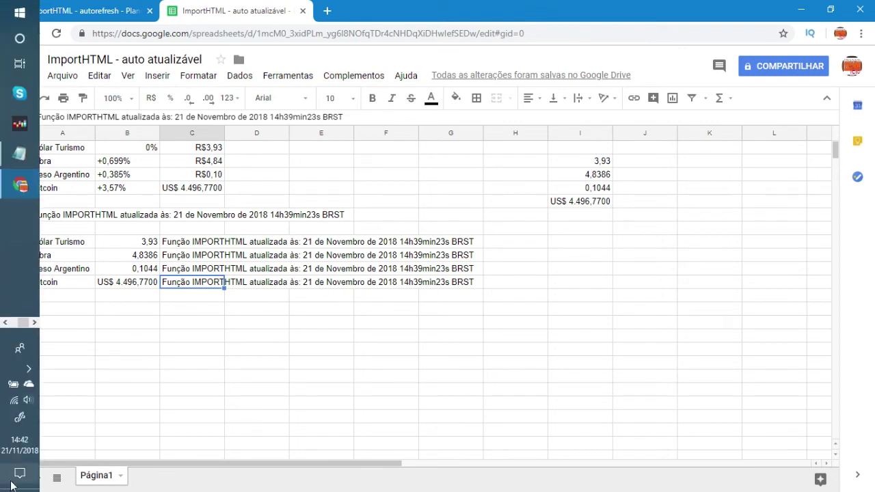
{"action": "left_click", "coordinate": [18, 452]}
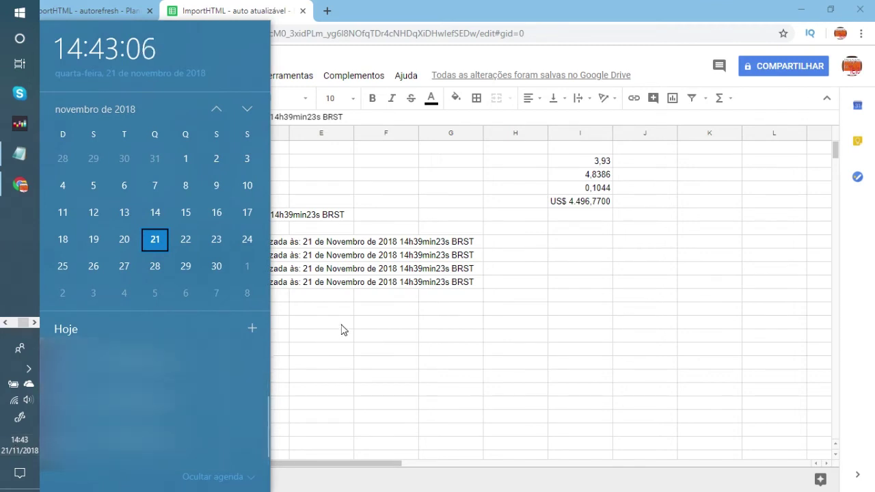
{"action": "left_click", "coordinate": [362, 299]}
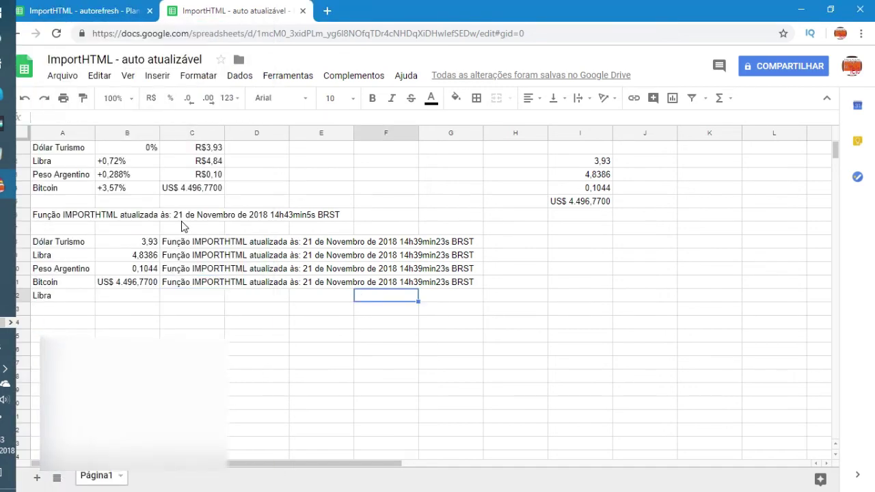
{"action": "left_click", "coordinate": [57, 299]}
{"action": "left_click", "coordinate": [62, 310]}
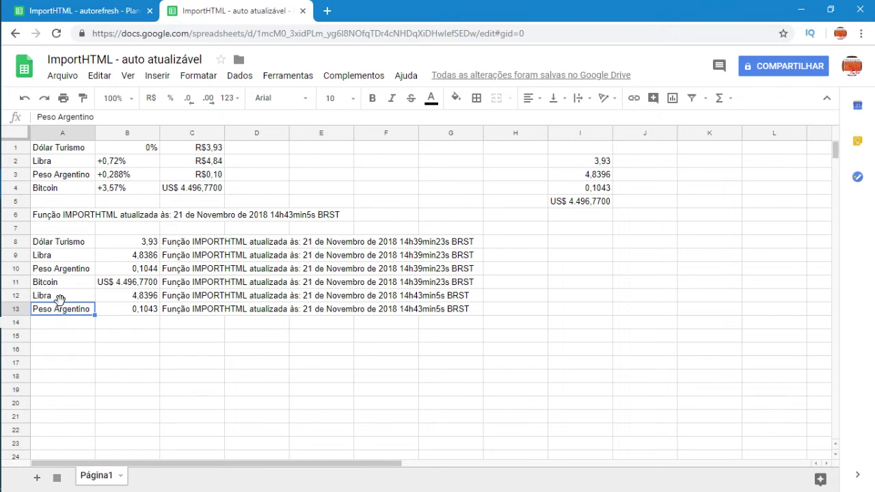
{"action": "left_click", "coordinate": [61, 298]}
{"action": "left_click", "coordinate": [62, 310]}
{"action": "left_click", "coordinate": [152, 311]}
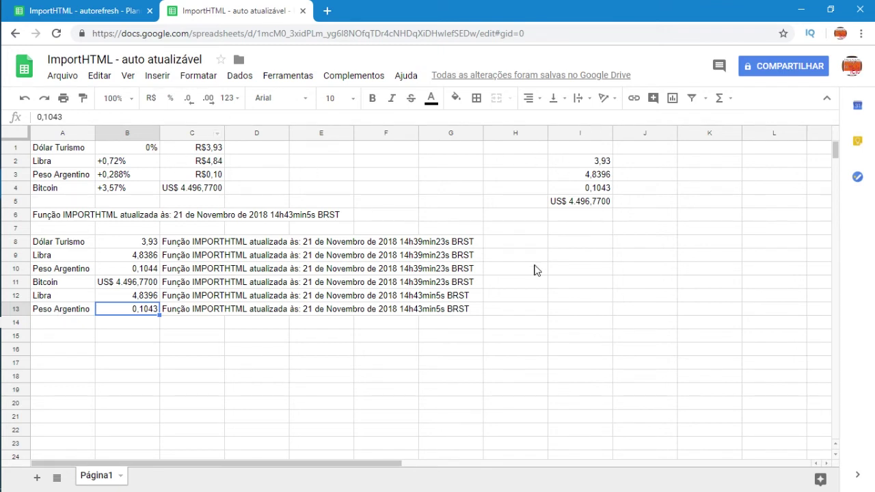
- Select the quote table A1:G6 and fill it bright green
{"action": "mouse_move", "coordinate": [50, 149]}
{"action": "left_mouse_down"}
{"action": "mouse_move", "coordinate": [163, 148]}
{"action": "mouse_move", "coordinate": [456, 218]}
{"action": "left_mouse_up"}
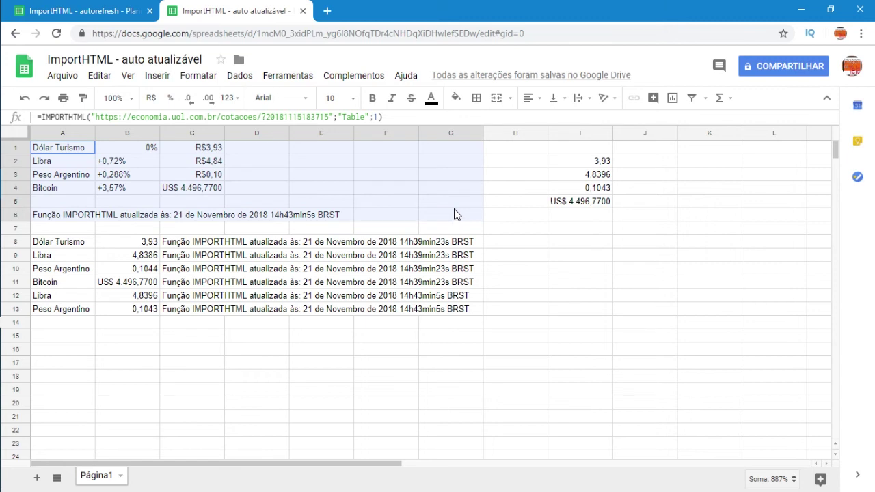
{"action": "left_click_drag", "start_coordinate": [454, 210], "coordinate": [455, 208]}
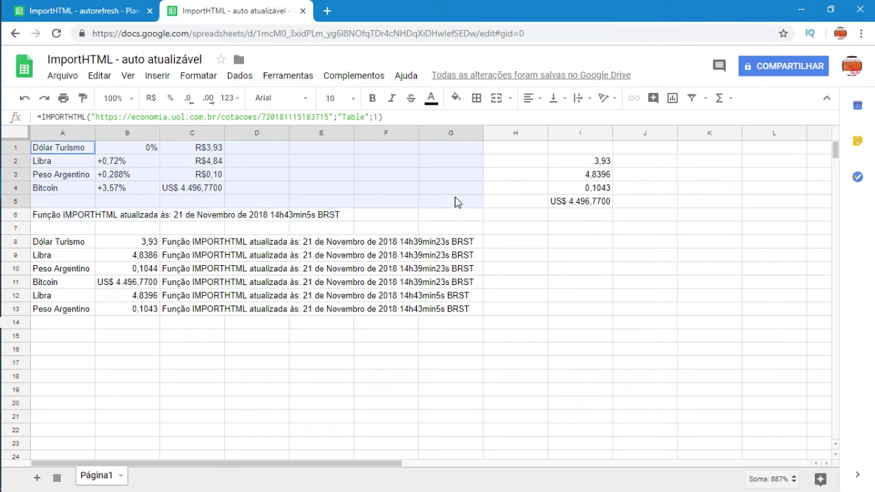
{"action": "left_click_drag", "start_coordinate": [457, 203], "coordinate": [455, 218]}
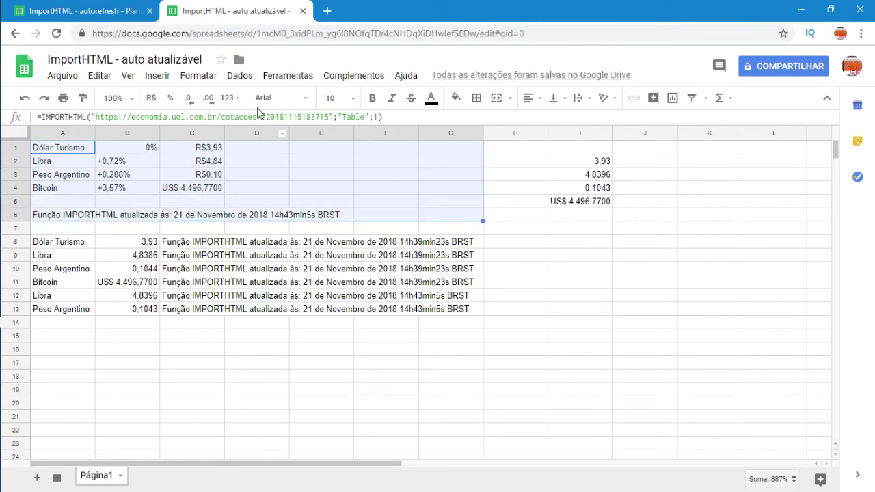
{"action": "left_click", "coordinate": [455, 98]}
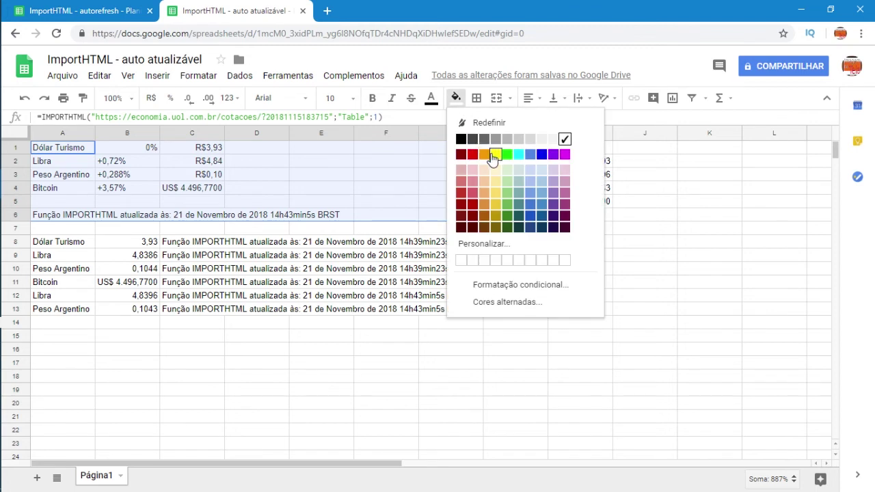
{"action": "left_click", "coordinate": [507, 155]}
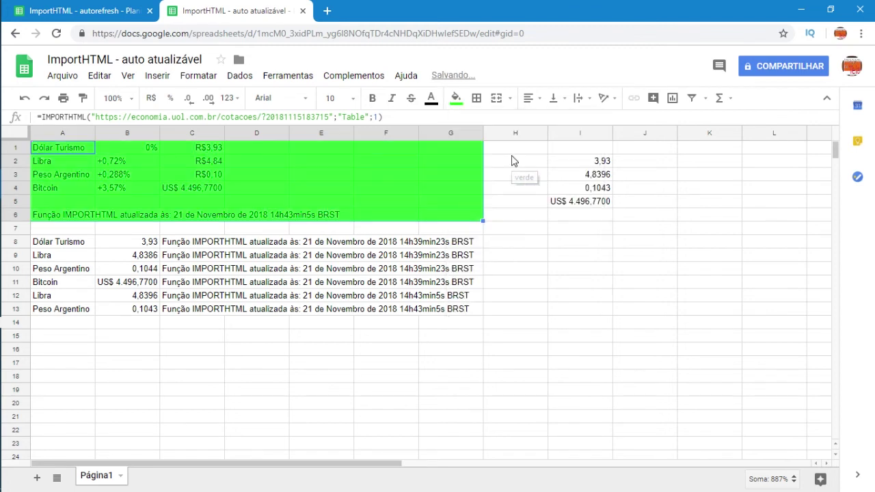
- Change the quote table's text colour to red
{"action": "left_click", "coordinate": [432, 99]}
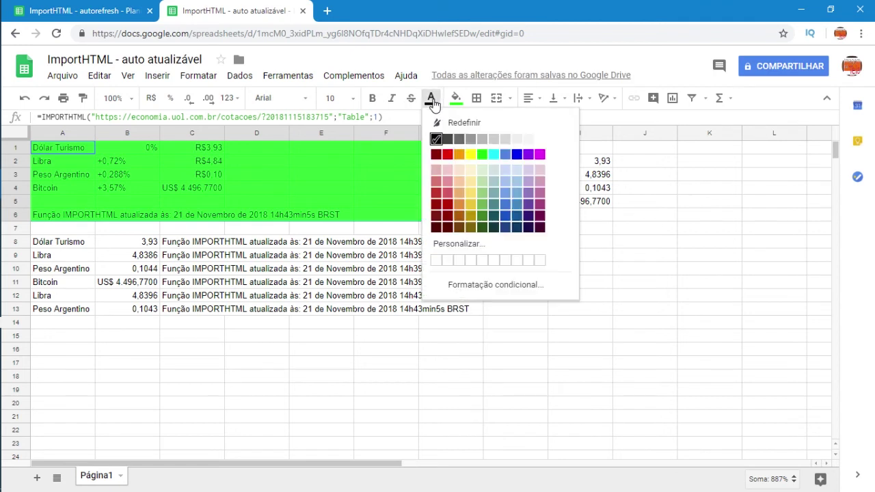
{"action": "left_click", "coordinate": [540, 140]}
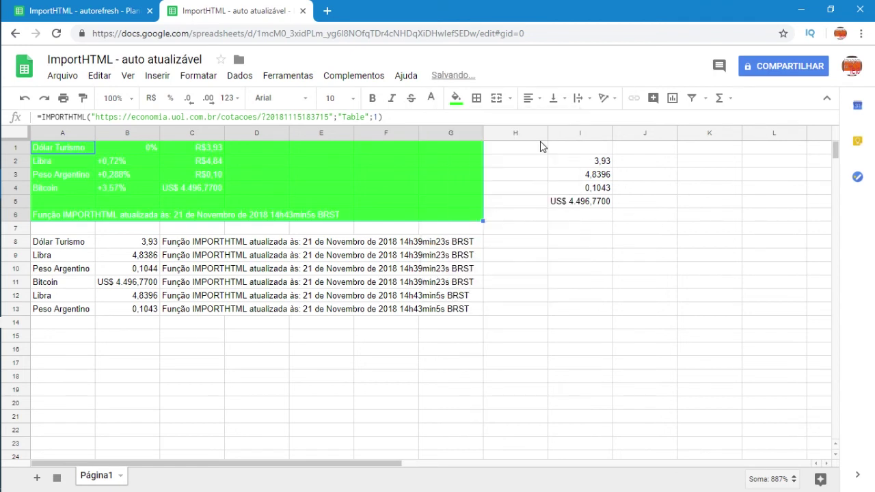
{"action": "left_click", "coordinate": [455, 98]}
{"action": "left_click", "coordinate": [432, 99]}
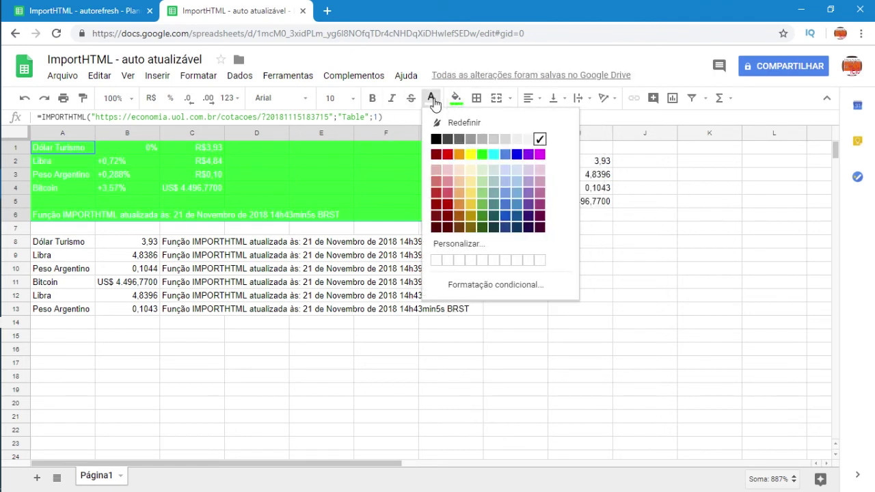
{"action": "left_click", "coordinate": [447, 155]}
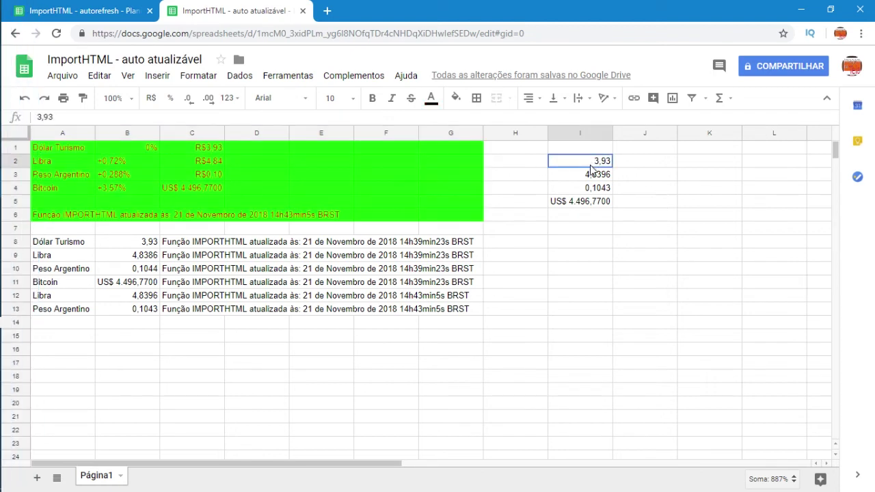
{"action": "left_click_drag", "start_coordinate": [580, 161], "coordinate": [579, 201]}
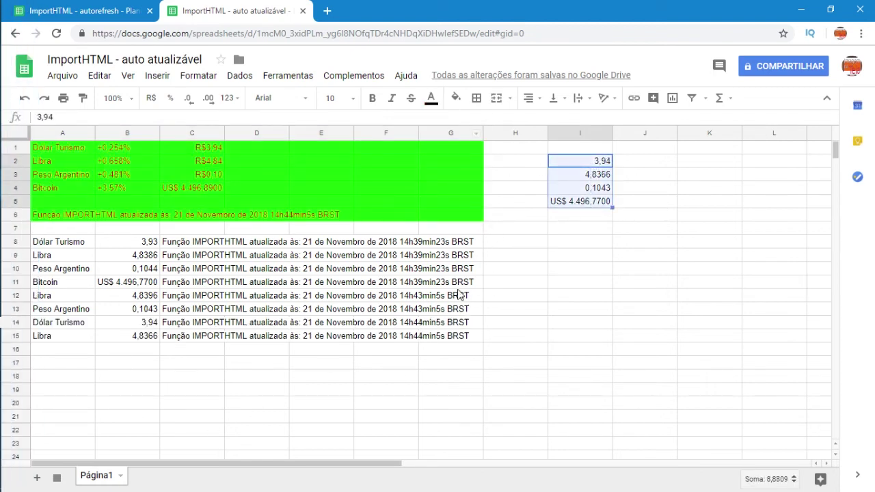
- Close the auto atualizável tab and Chrome, then close Notepad without saving
{"action": "left_click", "coordinate": [303, 11]}
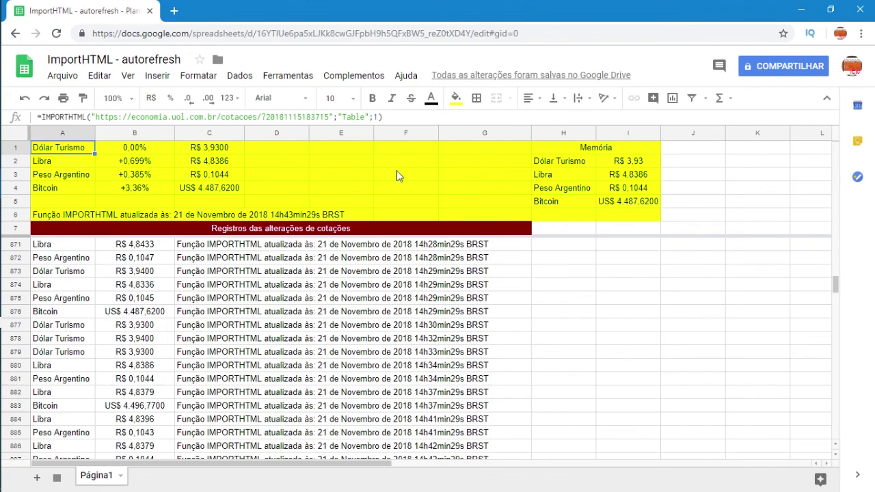
{"action": "left_click", "coordinate": [859, 10]}
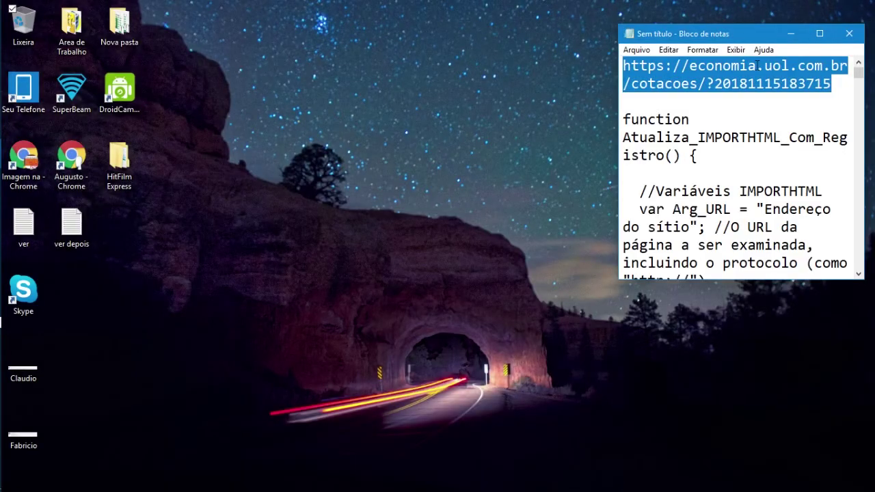
{"action": "left_click", "coordinate": [849, 34]}
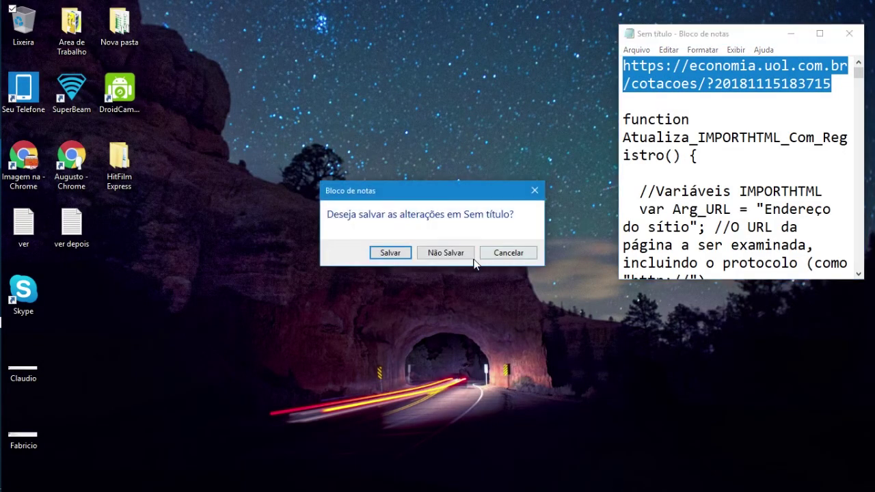
{"action": "left_click", "coordinate": [446, 253]}
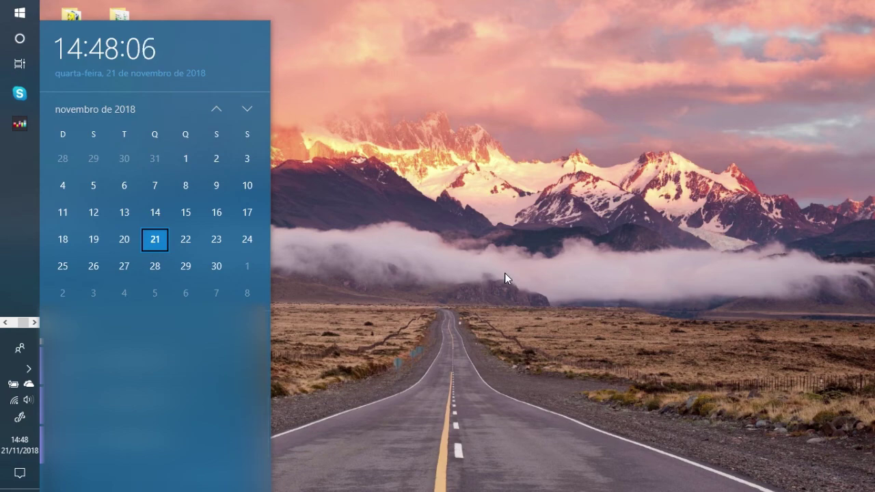
{"action": "left_click", "coordinate": [509, 198]}
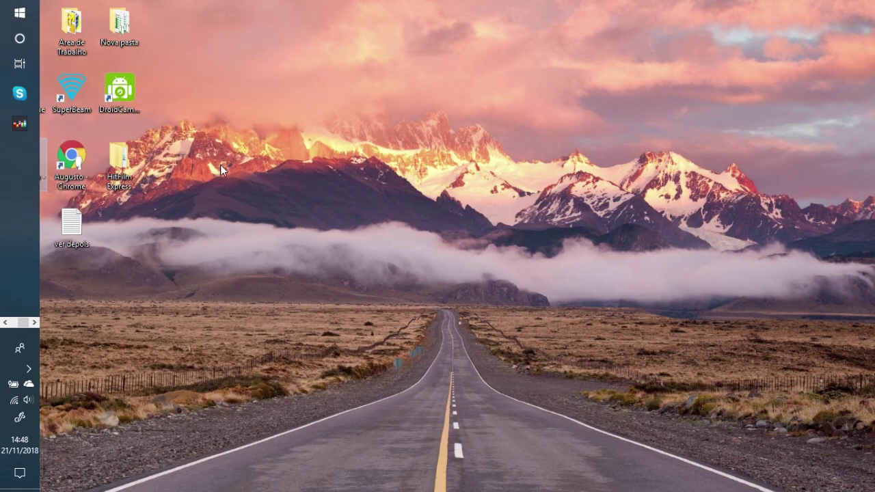
- Launch Chrome, go to docs.google.com/spreadsheets, and open ImportHTML - auto atualizável
{"action": "double_click", "coordinate": [19, 161]}
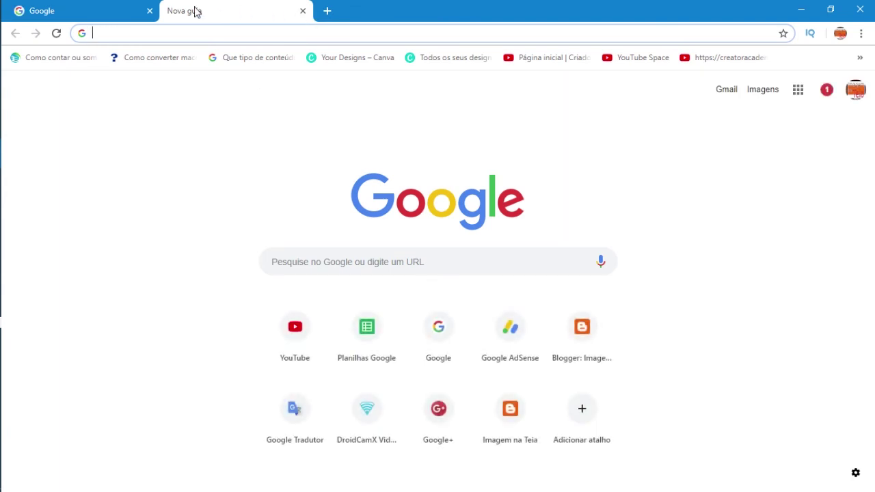
{"action": "left_click", "coordinate": [303, 11]}
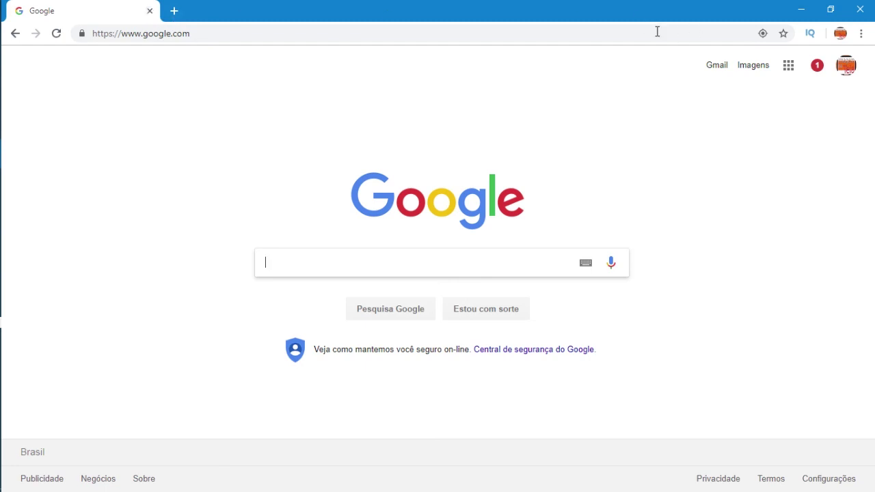
{"action": "left_click", "coordinate": [338, 40]}
{"action": "type", "text": "doc"}
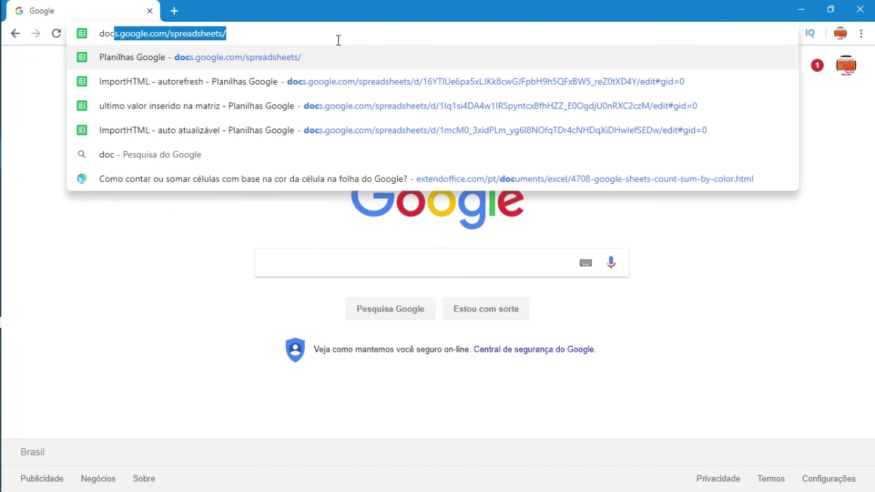
{"action": "key", "text": "Return"}
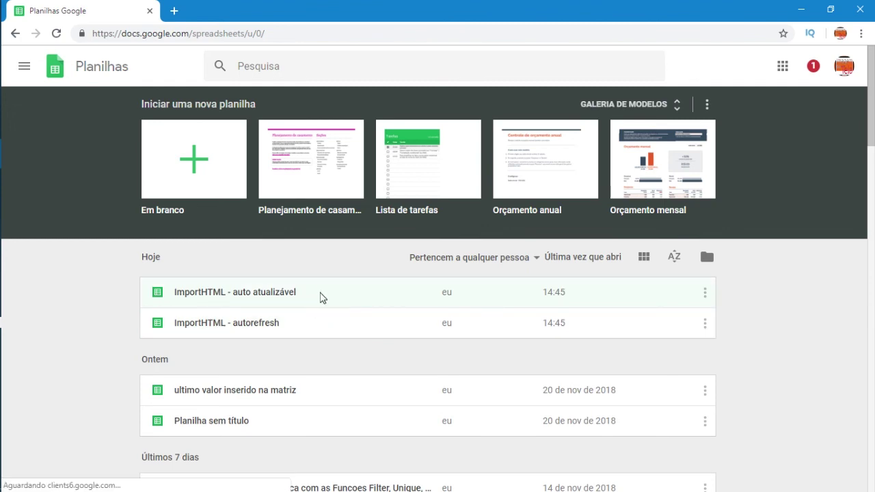
{"action": "left_click", "coordinate": [445, 288]}
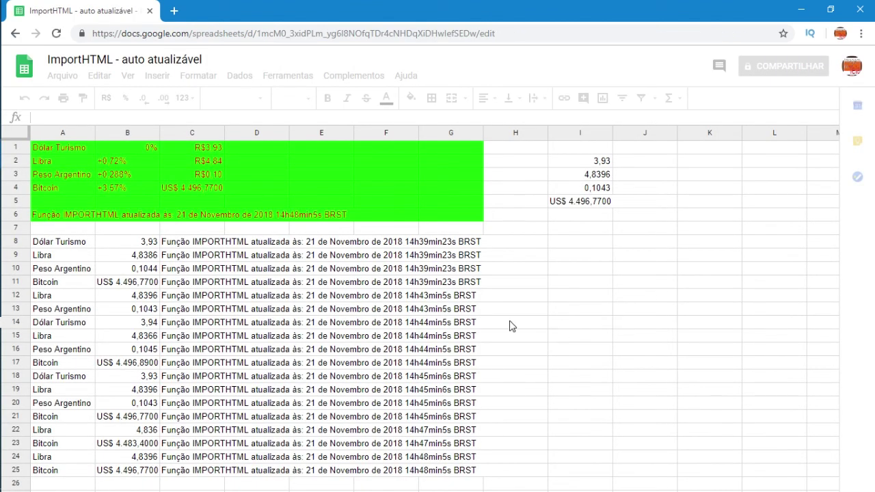
{"action": "scroll", "coordinate": [612, 293], "scroll_direction": "down", "scroll_amount": 5}
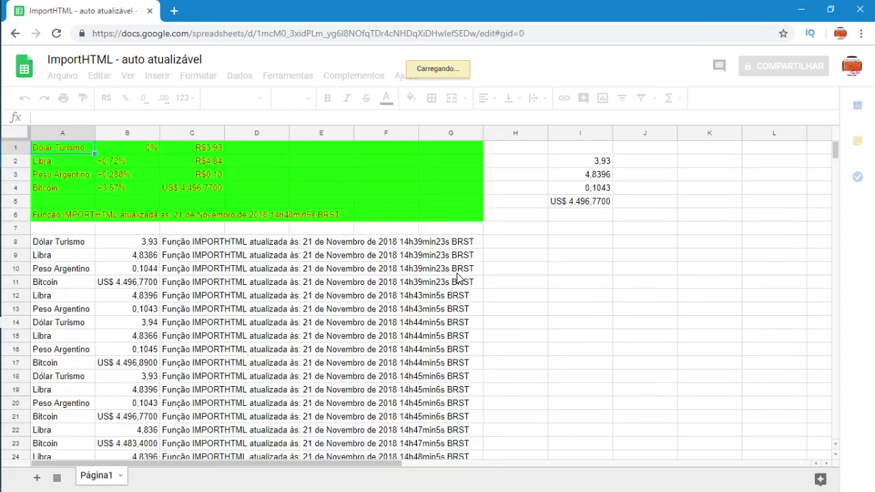
{"action": "scroll", "coordinate": [455, 274], "scroll_direction": "down", "scroll_amount": 2}
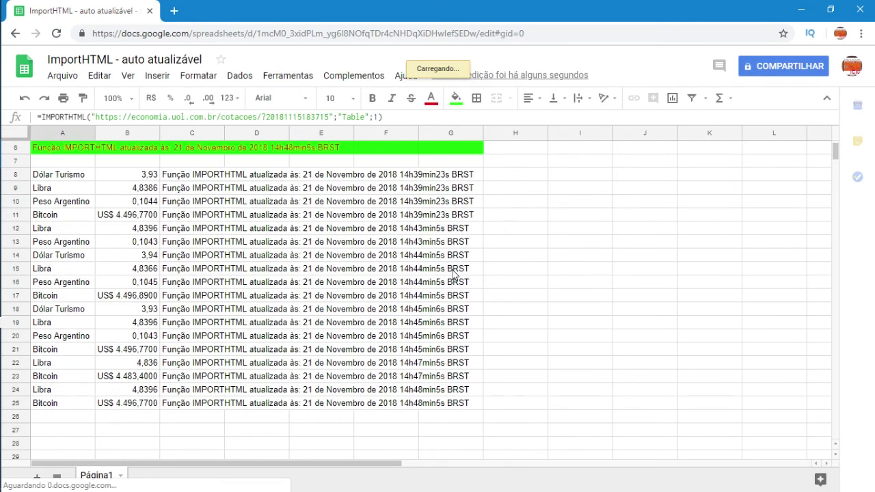
{"action": "left_click_drag", "start_coordinate": [443, 324], "coordinate": [445, 403]}
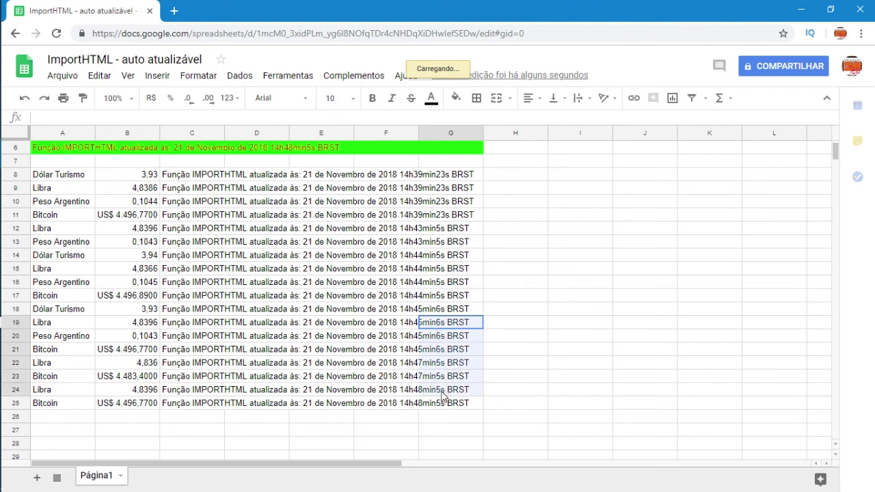
{"action": "left_click", "coordinate": [400, 375]}
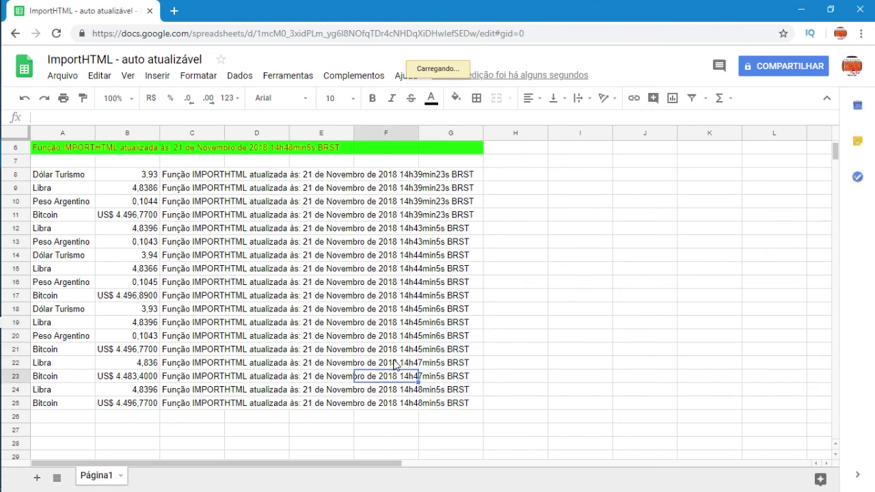
{"action": "mouse_move", "coordinate": [49, 363]}
{"action": "left_mouse_down"}
{"action": "mouse_move", "coordinate": [476, 417]}
{"action": "mouse_move", "coordinate": [461, 409]}
{"action": "left_mouse_up"}
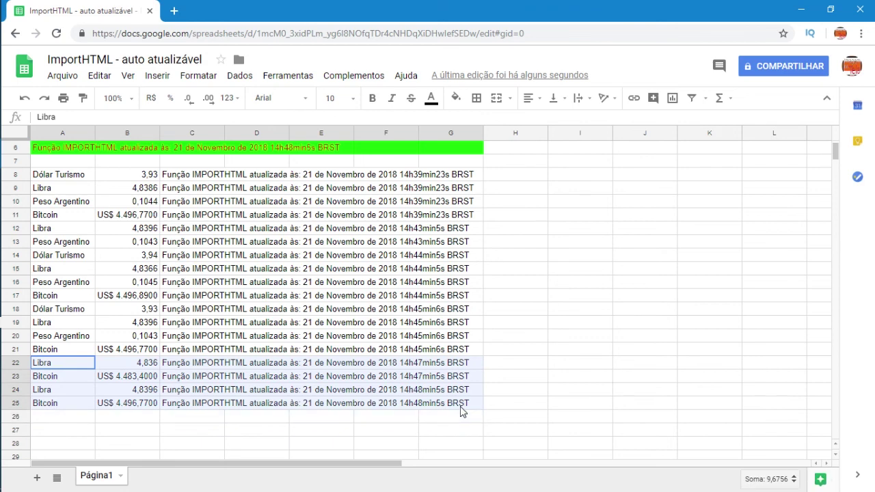
{"action": "left_click", "coordinate": [507, 395]}
{"action": "scroll", "coordinate": [506, 395], "scroll_direction": "up", "scroll_amount": 3}
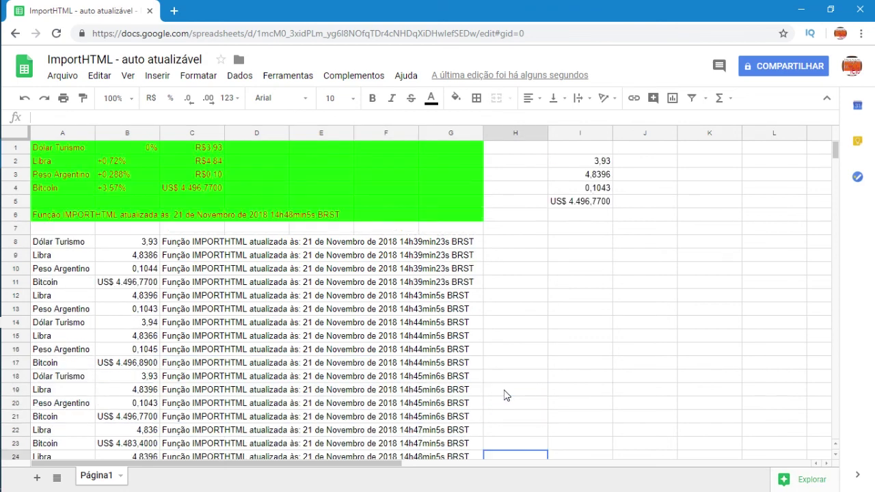